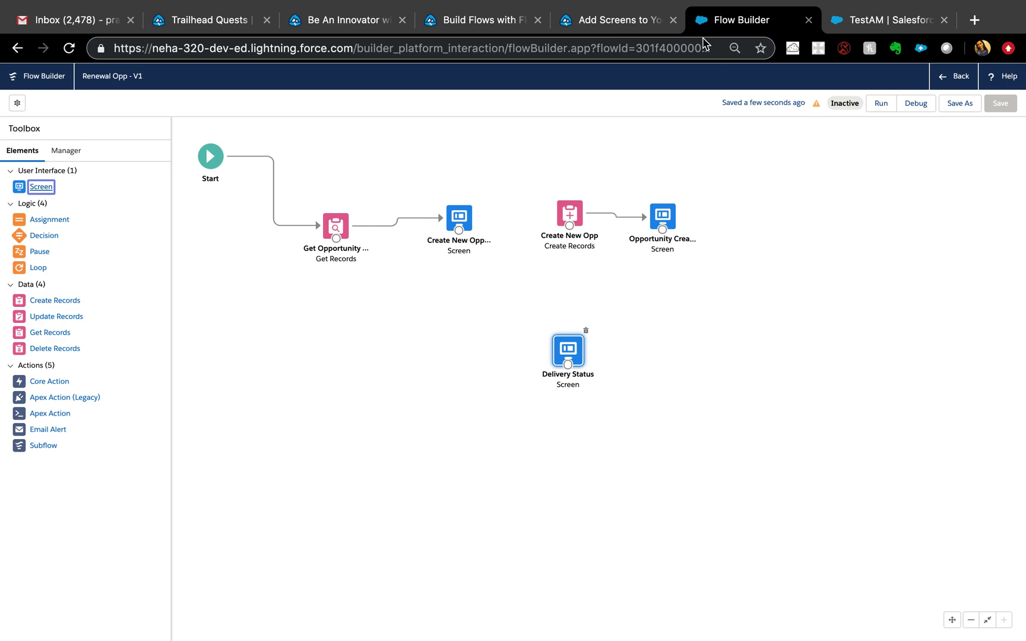
# Compare the TestAM opportunity's details with the picklist configured on the flow's Delivery Status screen element
pyautogui.click(841, 21)
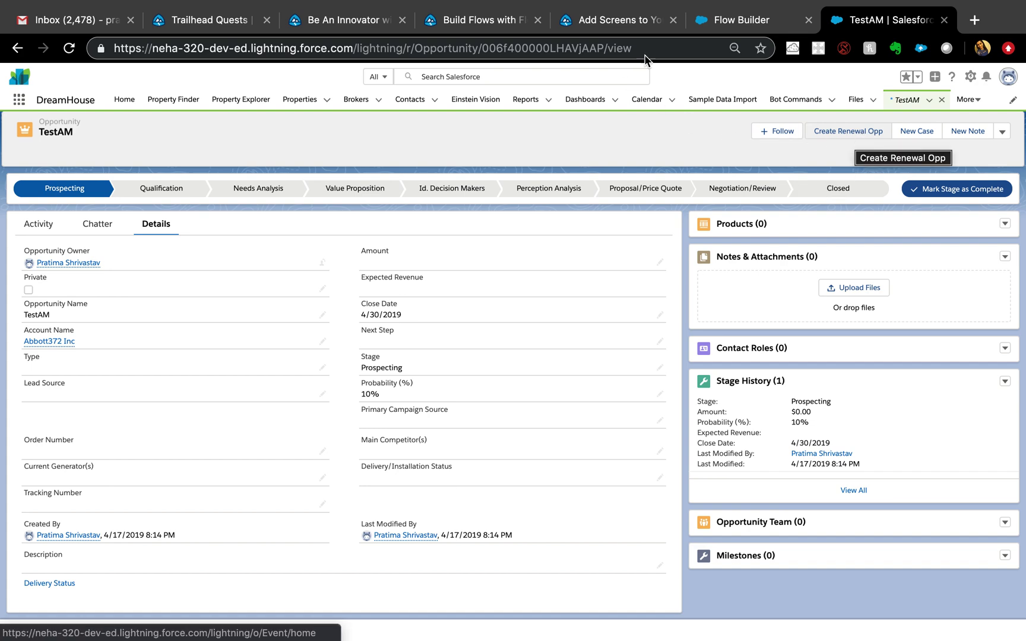
pyautogui.click(734, 19)
pyautogui.click(568, 352)
pyautogui.doubleClick(568, 353)
pyautogui.click(508, 209)
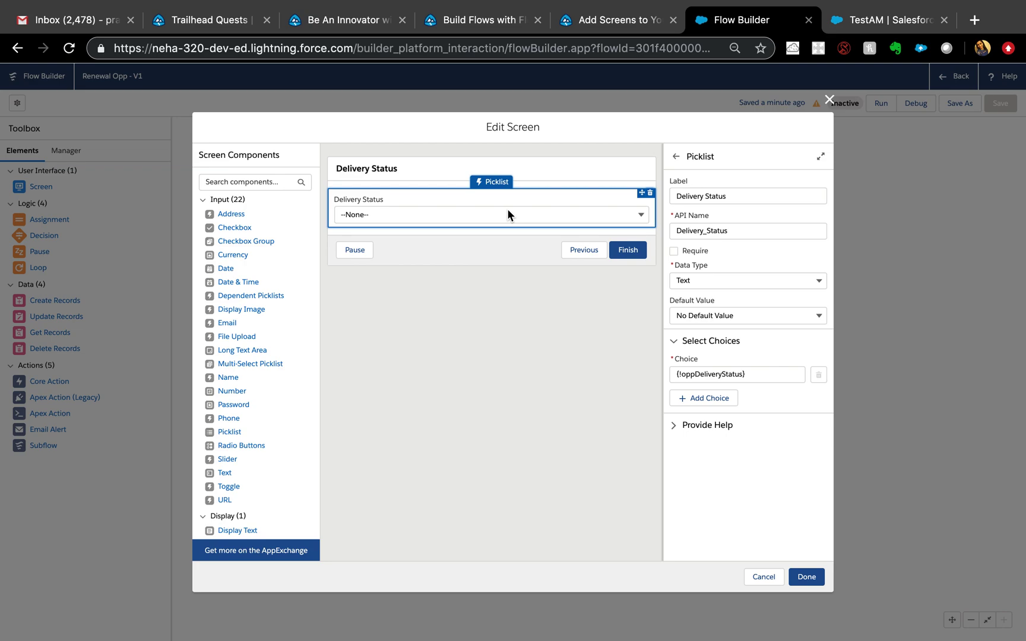
pyautogui.click(828, 100)
pyautogui.click(867, 24)
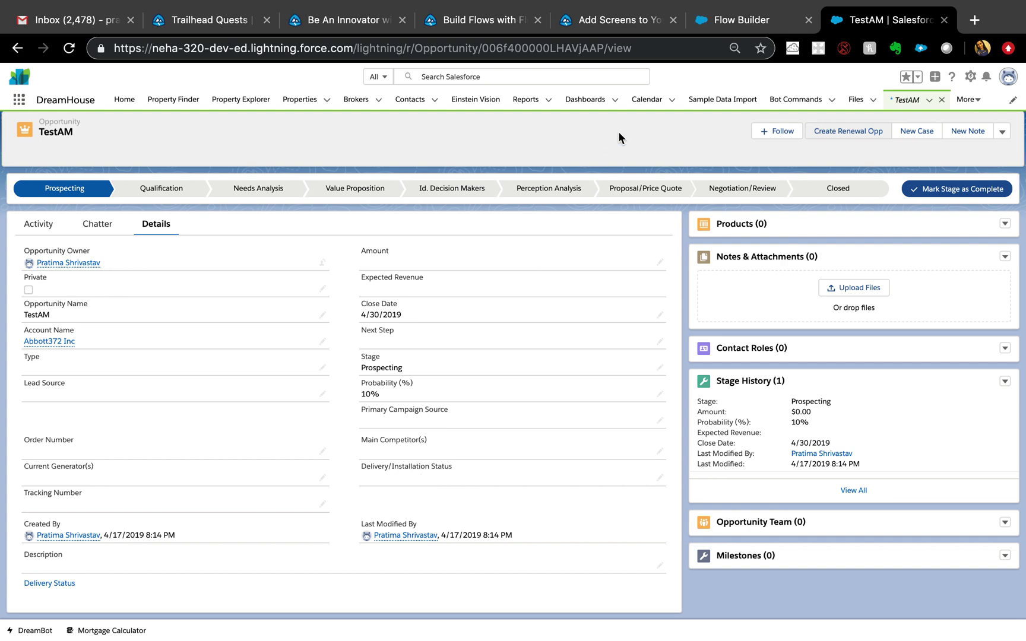
pyautogui.click(698, 26)
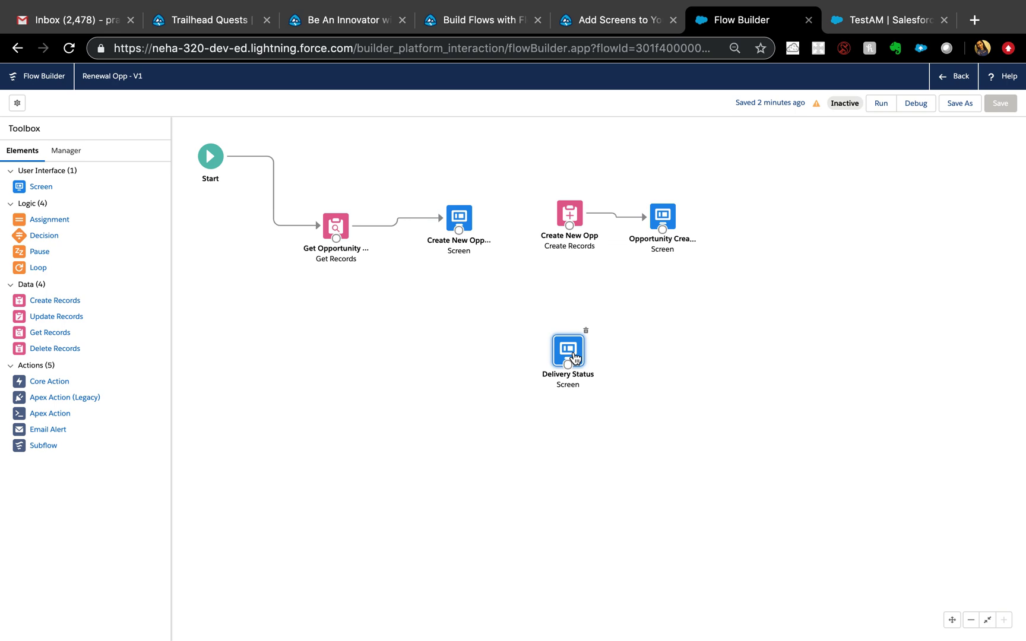
# Open Setup from the TestAM opportunity and find the Custom Permissions page by searching for "custom"
pyautogui.click(848, 33)
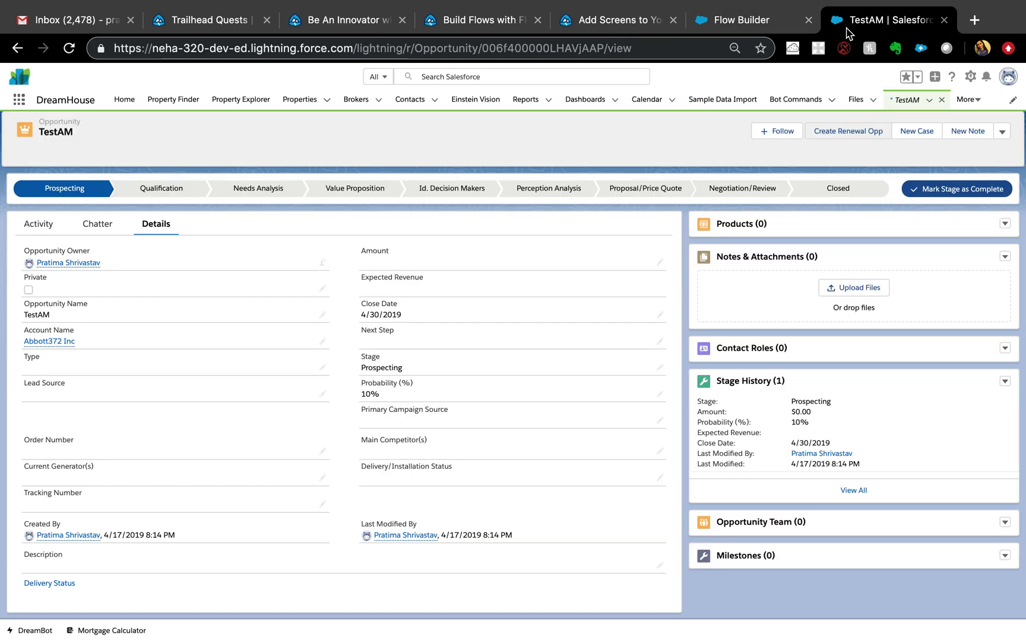
pyautogui.click(970, 76)
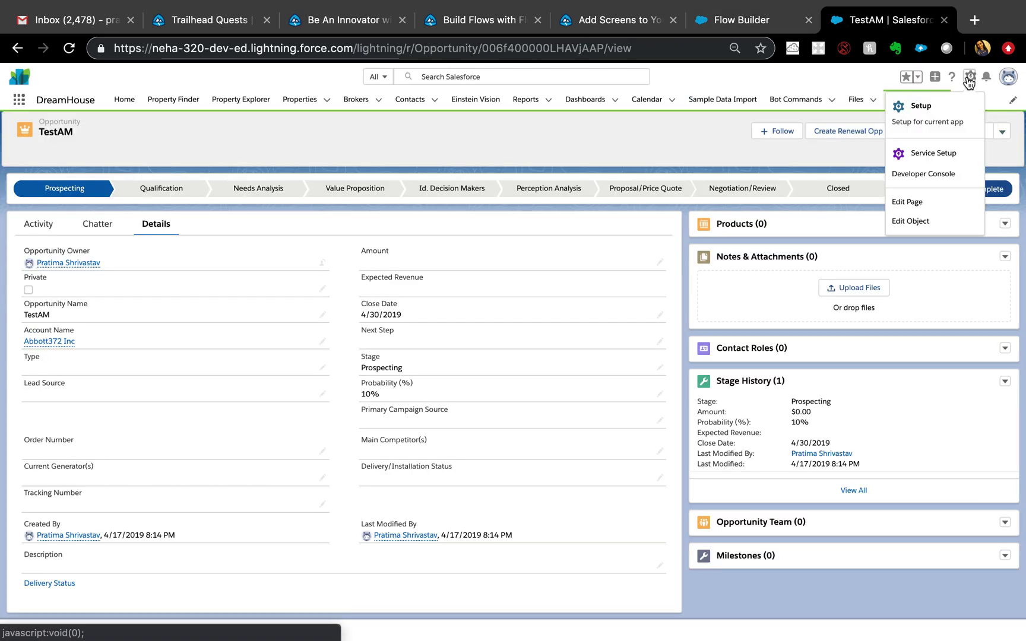
pyautogui.click(958, 111)
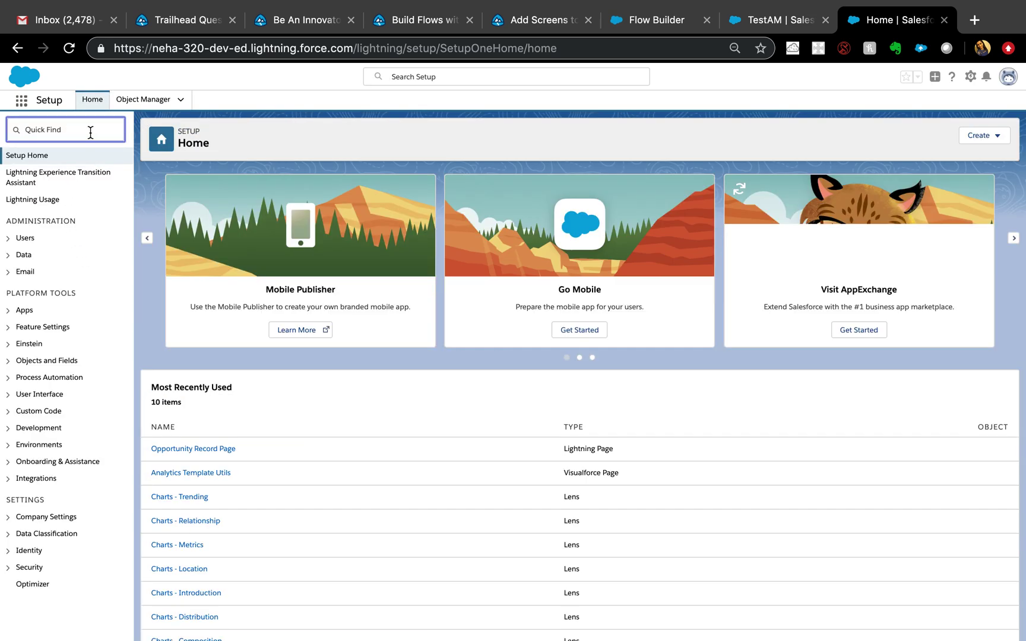
pyautogui.click(90, 132)
pyautogui.write('c')
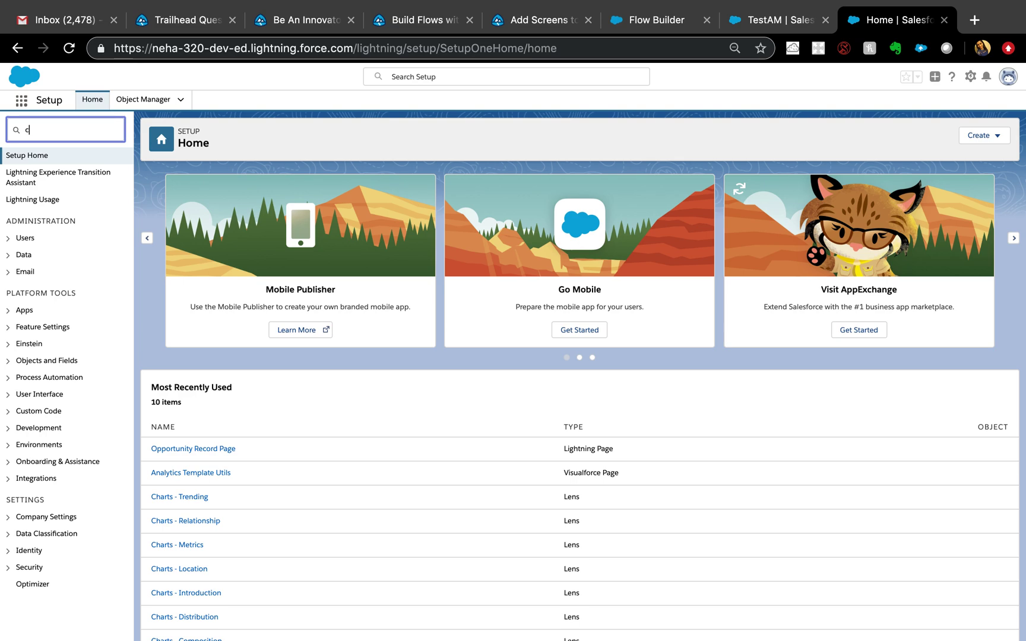
pyautogui.write('ust')
pyautogui.write('on')
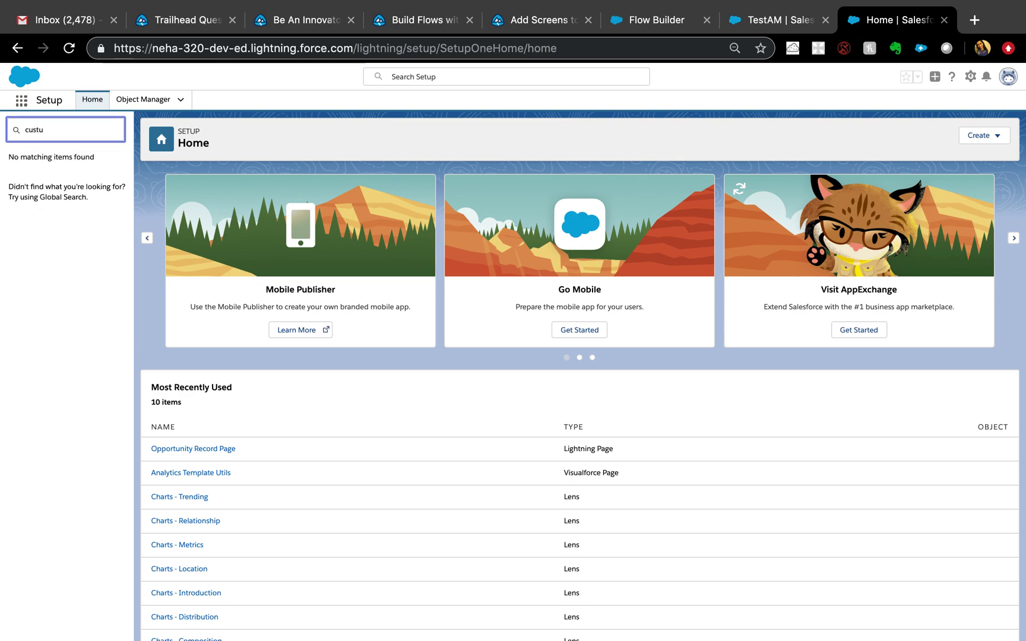
pyautogui.press('BackSpace')
pyautogui.press('BackSpace')
pyautogui.write('om')
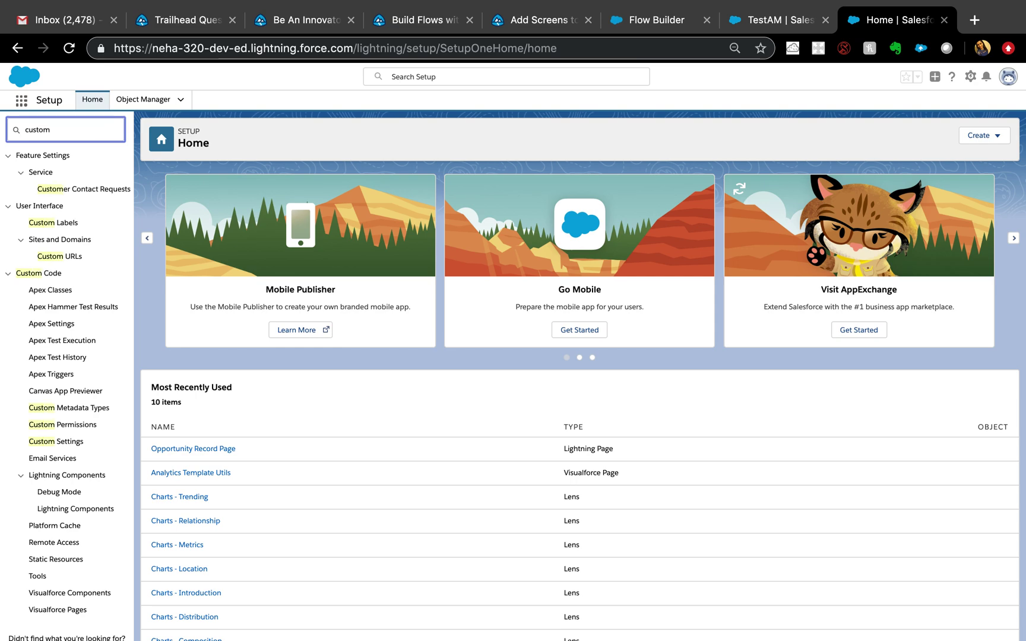
pyautogui.click(63, 425)
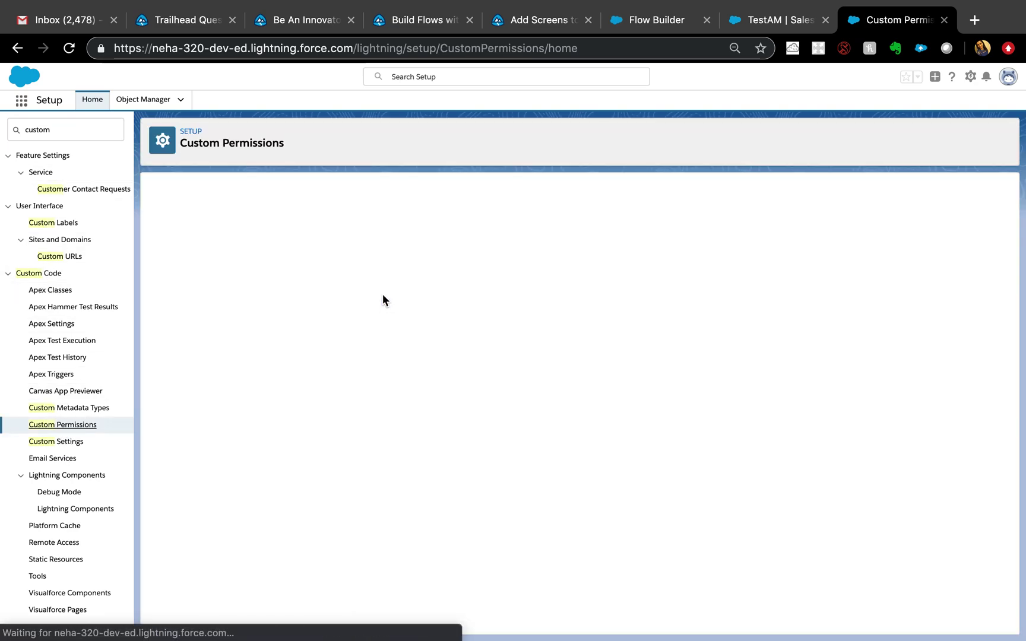
# Create and save a custom permission labelled "Delivery/Installation Permission" with the name Delivery_Installation_Permission
pyautogui.click(574, 242)
pyautogui.click(354, 265)
pyautogui.click(355, 252)
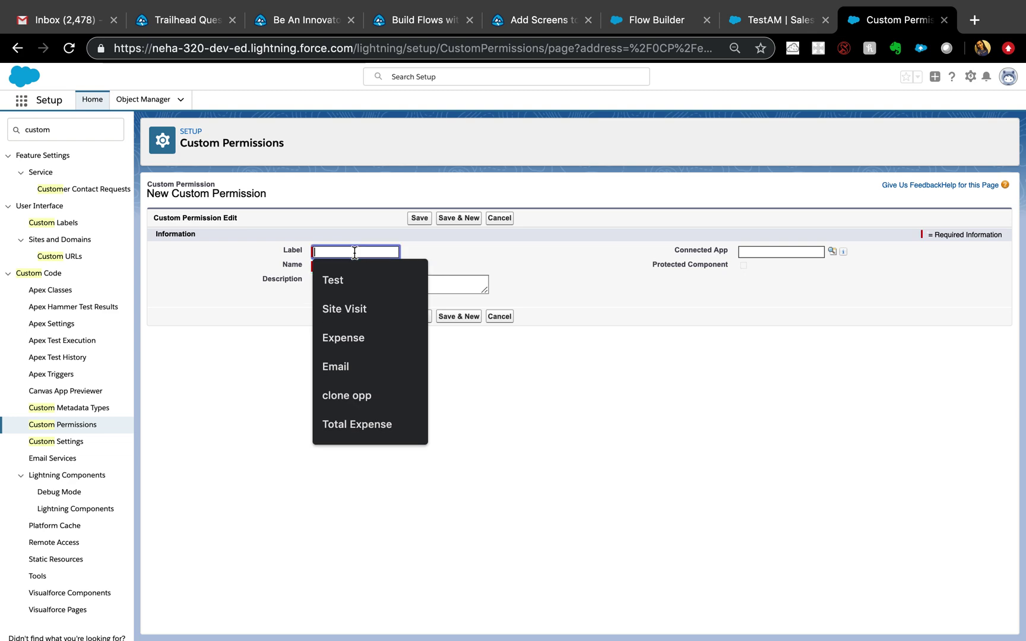
pyautogui.write('Delivery ')
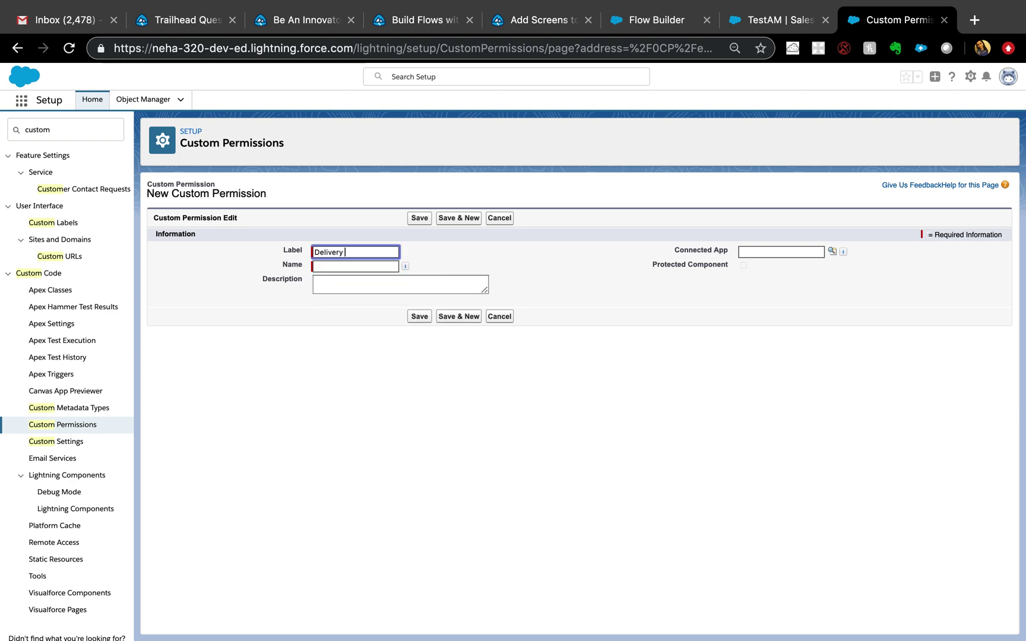
pyautogui.write('/Installi')
pyautogui.write('tion Permission')
pyautogui.click(353, 263)
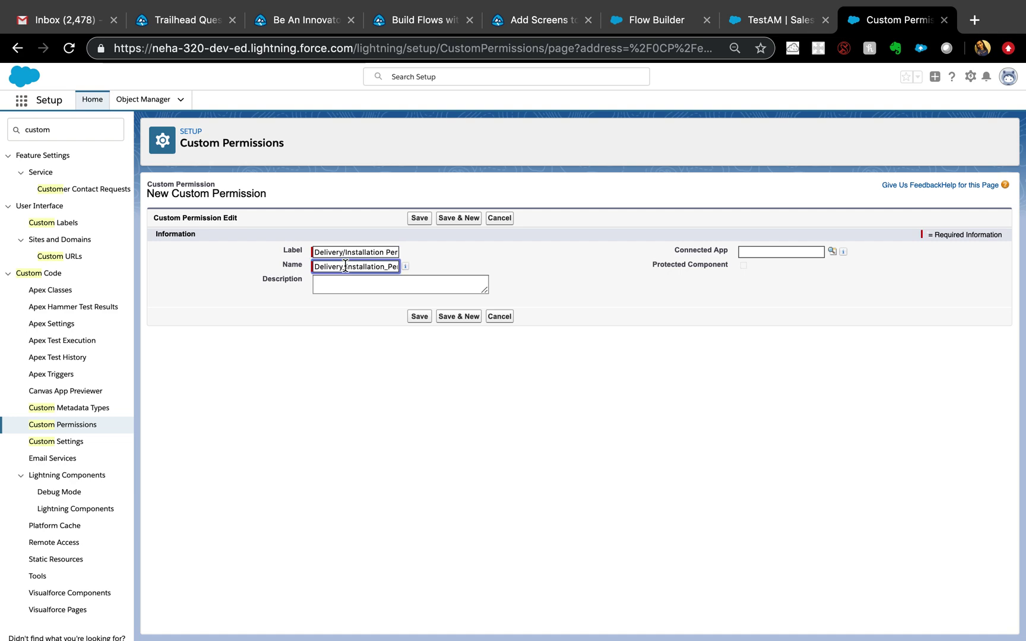
pyautogui.click(421, 218)
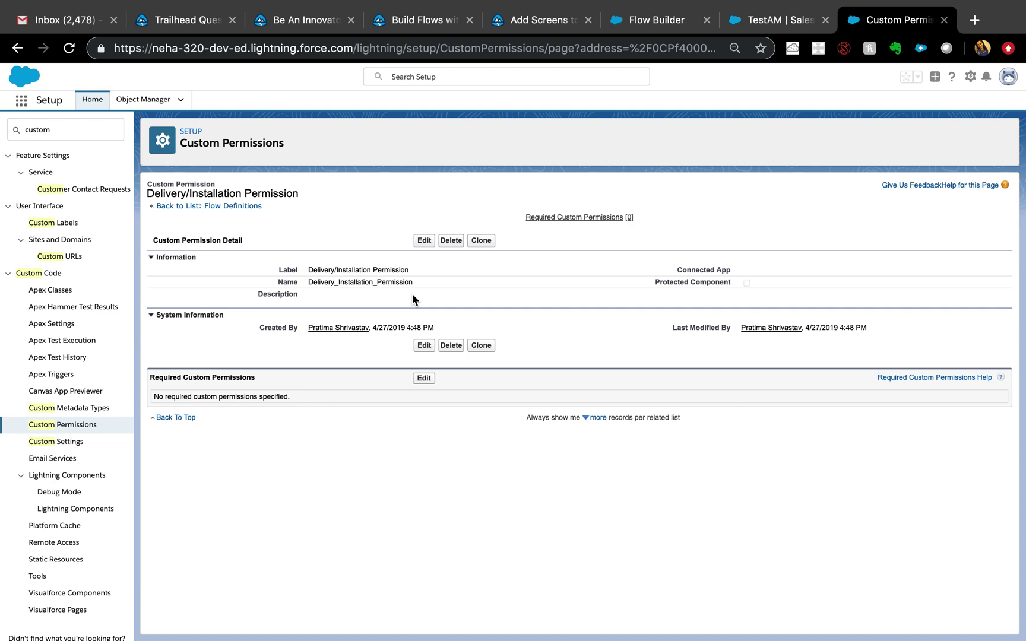
# Create and save a permission set labelled "Delivery/OInstallion permission set" with the API name Delivery_OInstallion_permission_set
pyautogui.doubleClick(41, 133)
pyautogui.write('permiss')
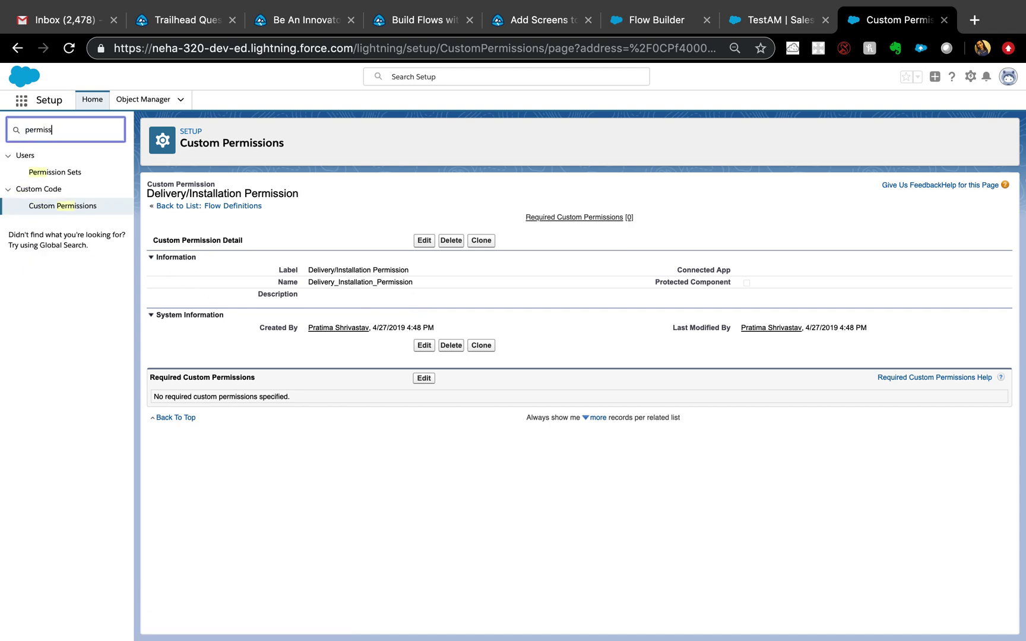
pyautogui.click(45, 174)
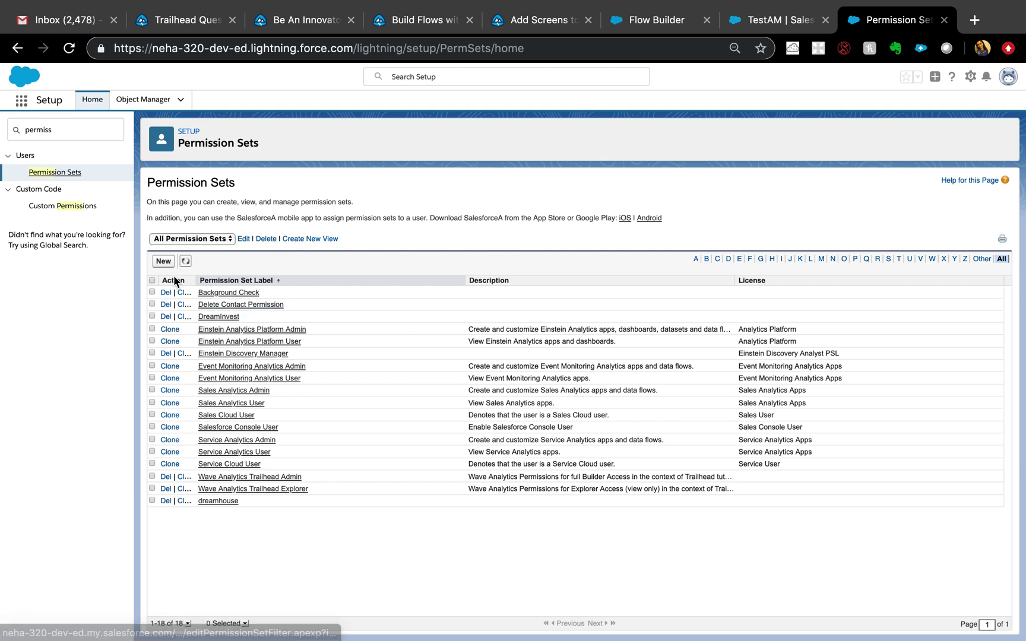
pyautogui.click(157, 262)
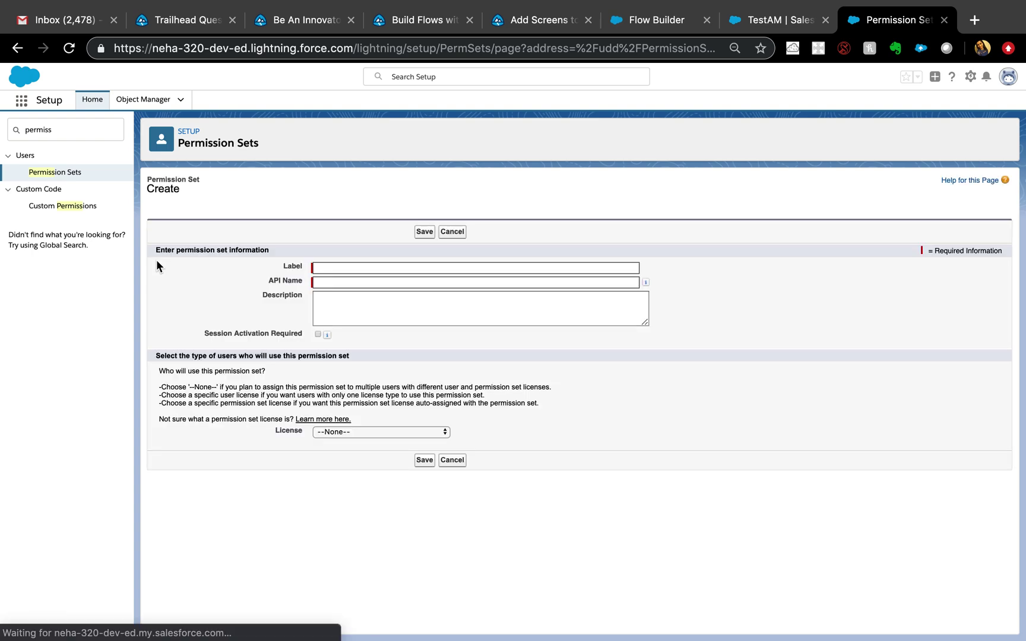
pyautogui.click(317, 262)
pyautogui.write('Deli')
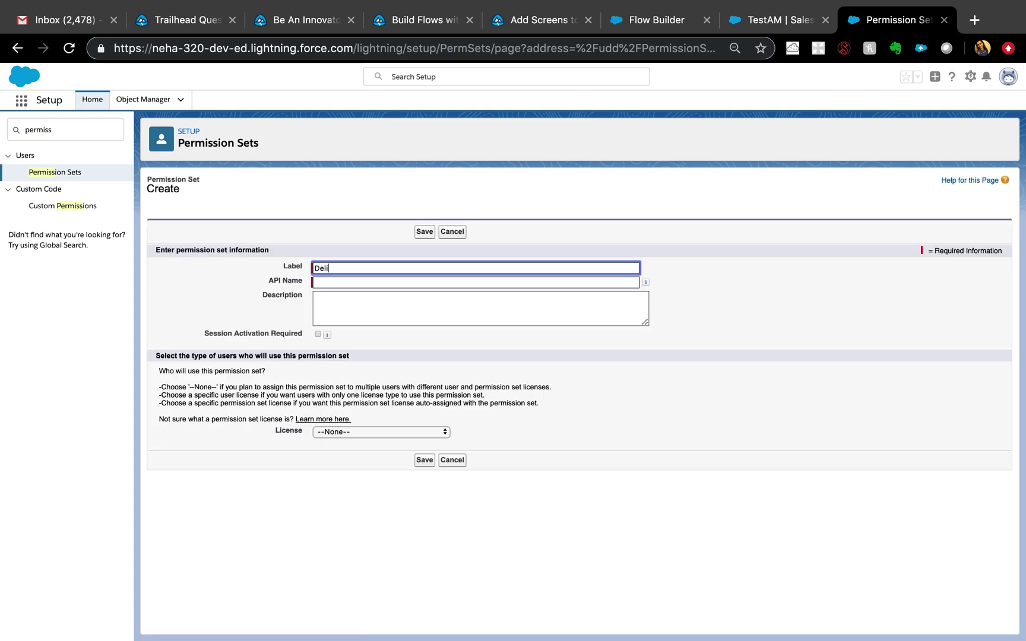
pyautogui.write('very/OInstallion pe')
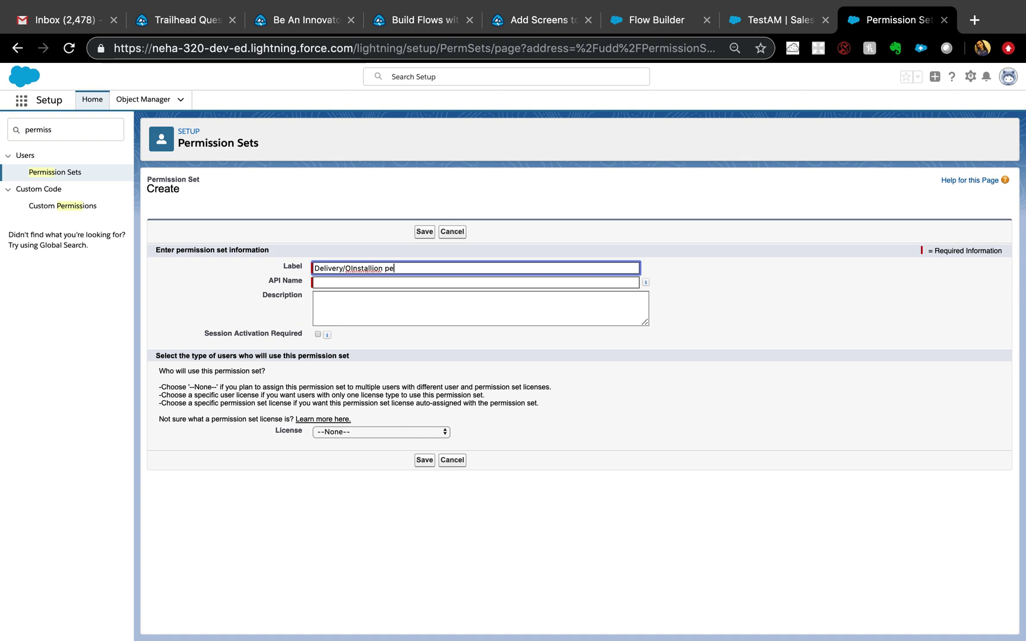
pyautogui.write('rmission set')
pyautogui.click(325, 283)
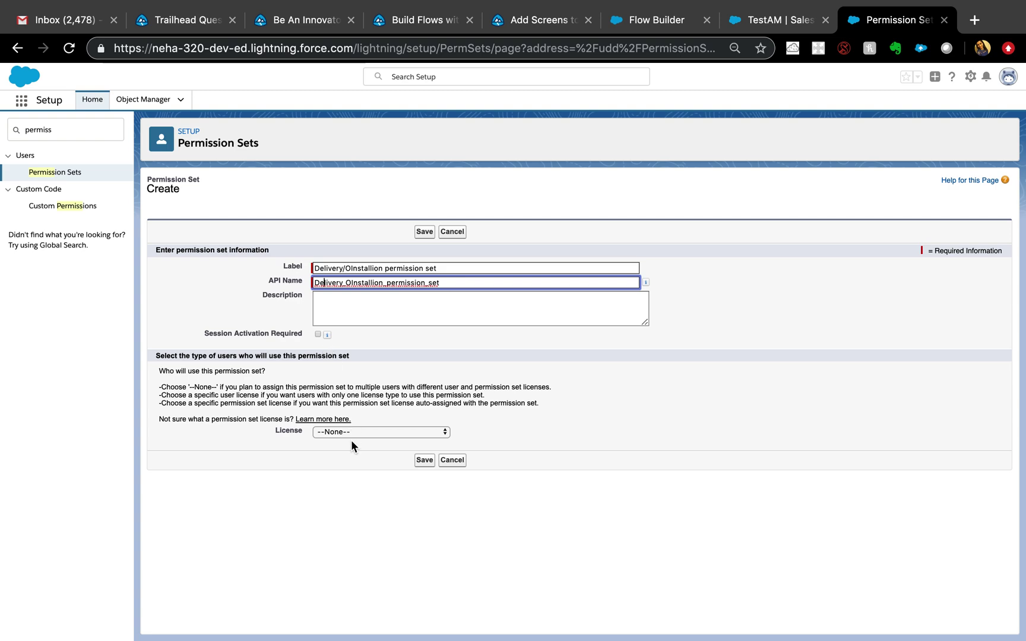
pyautogui.click(425, 461)
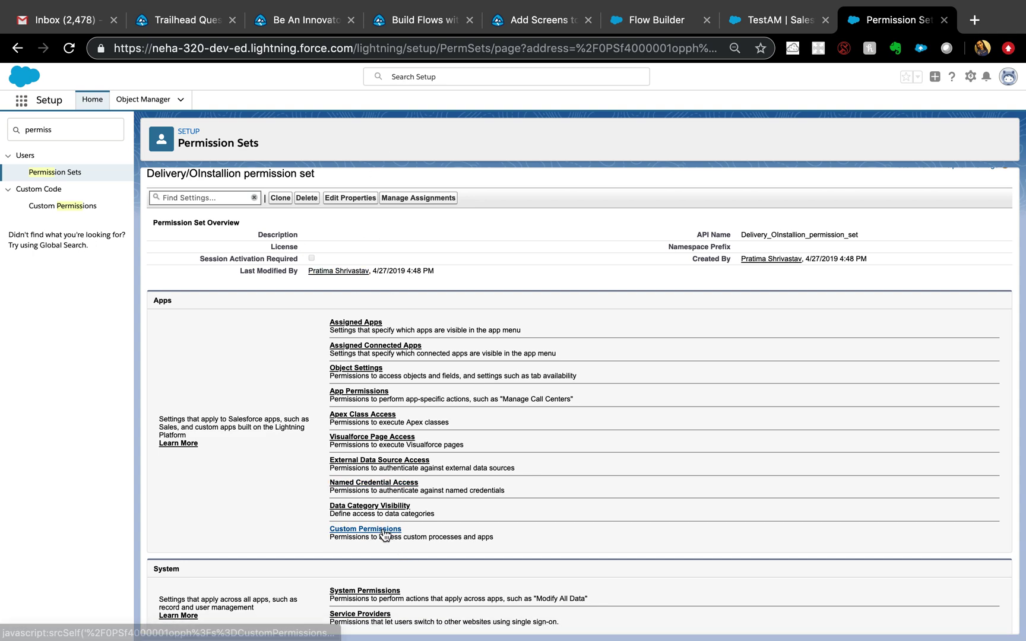
# Enable the Delivery/Installation Permission custom permission in the new permission set and save it
pyautogui.click(365, 529)
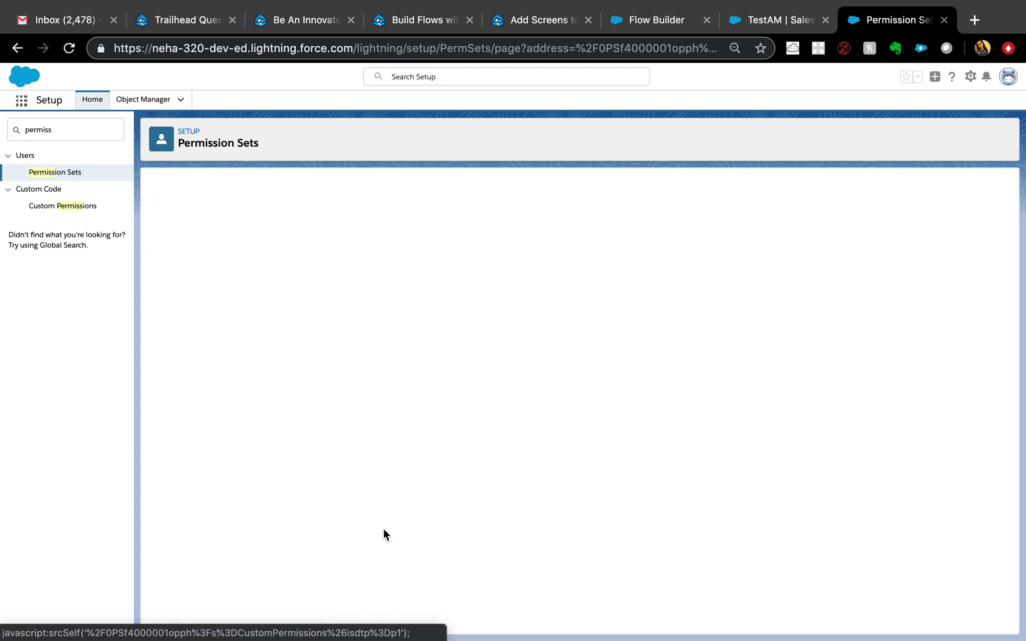
pyautogui.click(426, 255)
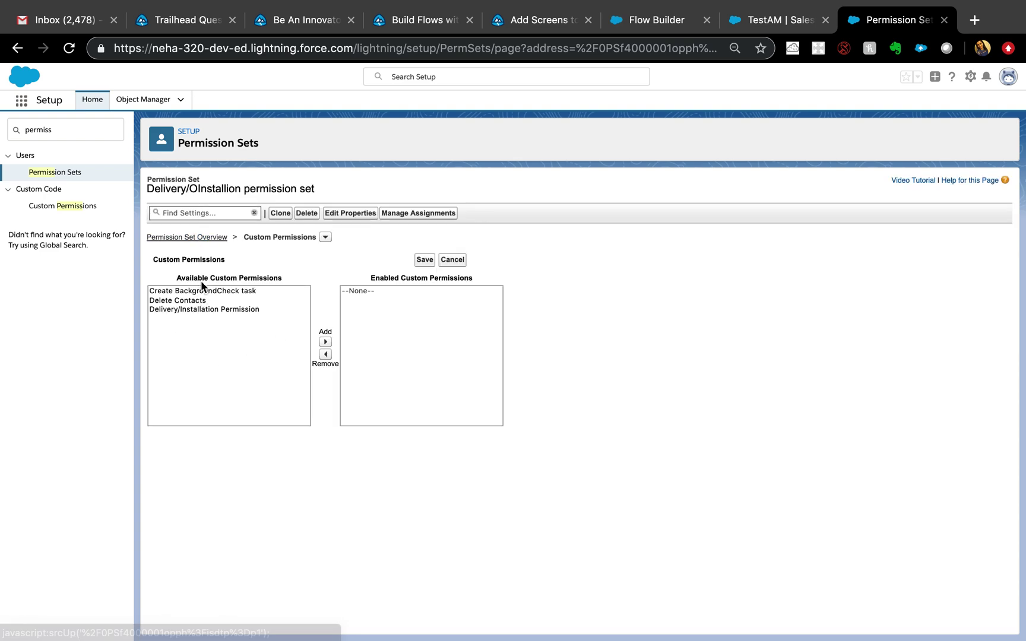
pyautogui.click(197, 309)
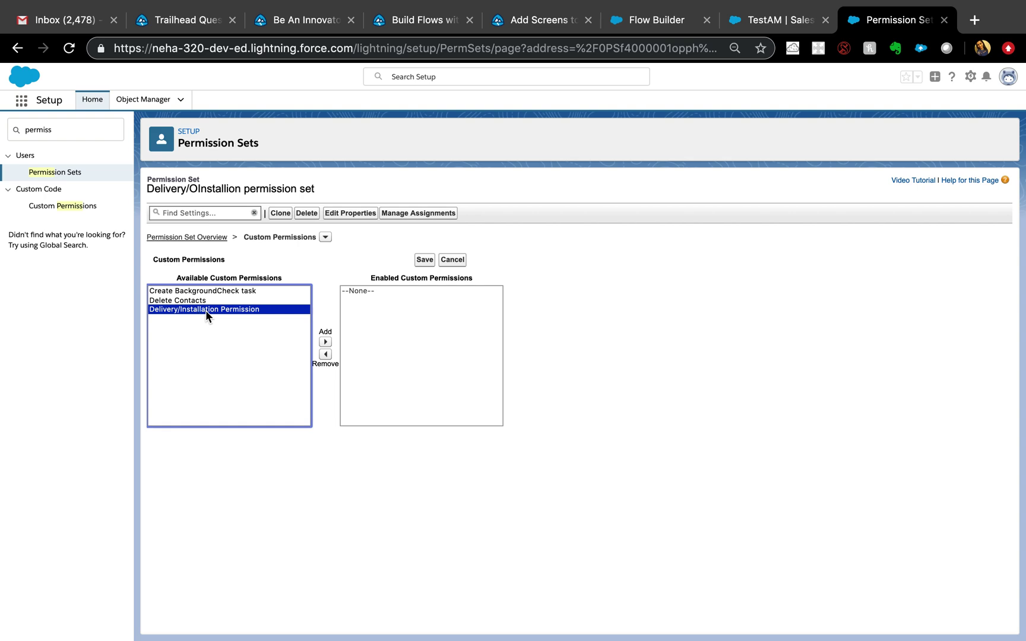
pyautogui.click(326, 342)
pyautogui.click(425, 260)
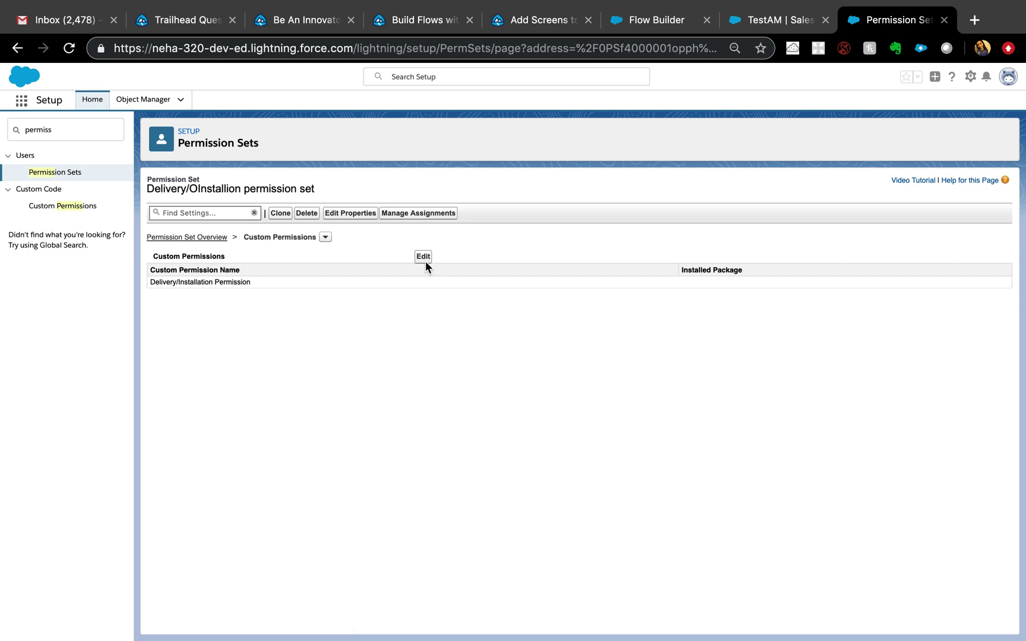
# Search Setup for the logged-in user's first name and open that user's record
pyautogui.click(1005, 86)
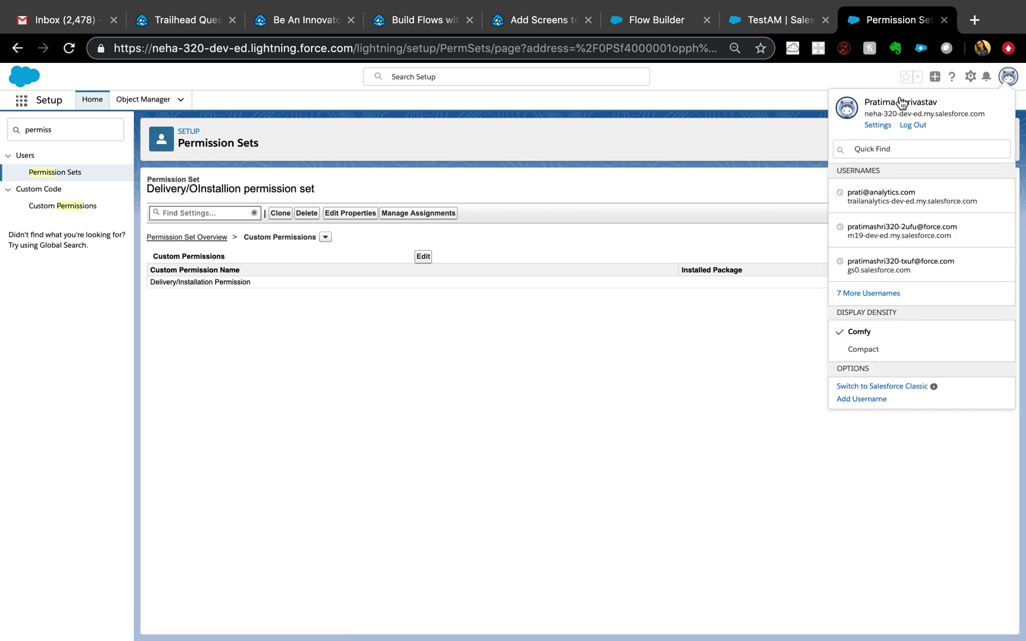
pyautogui.click(448, 77)
pyautogui.write('part')
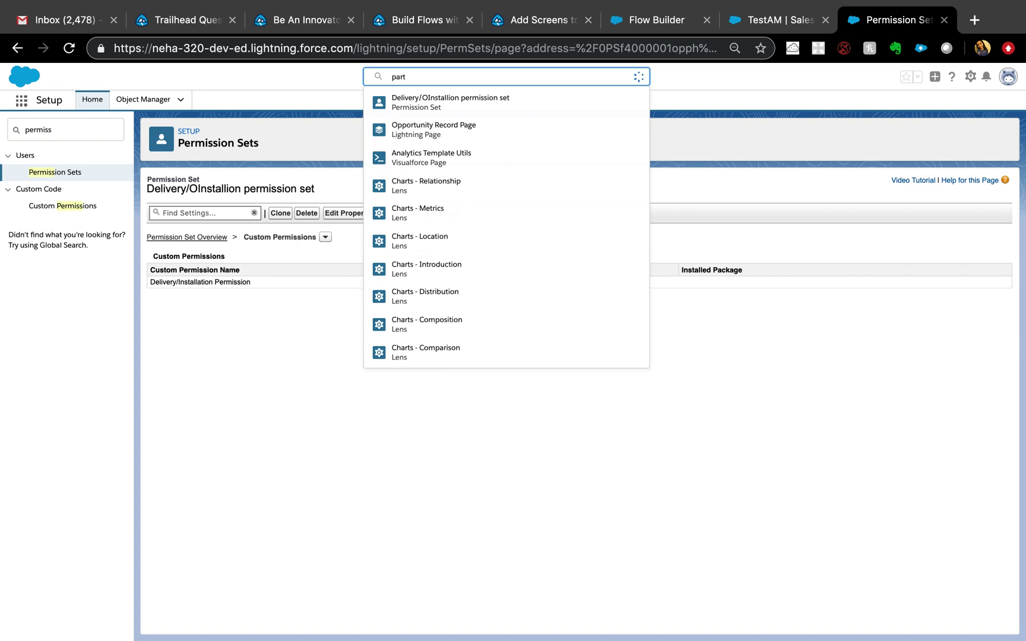
pyautogui.press('BackSpace')
pyautogui.press('BackSpace')
pyautogui.press('BackSpace')
pyautogui.press('BackSpace')
pyautogui.write('prat')
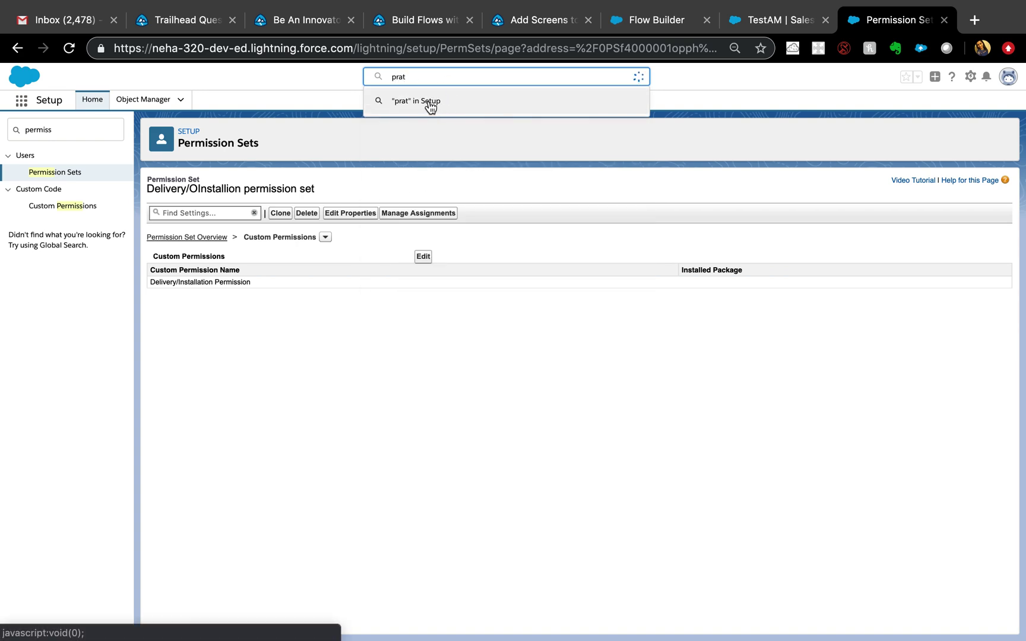
pyautogui.write('ima')
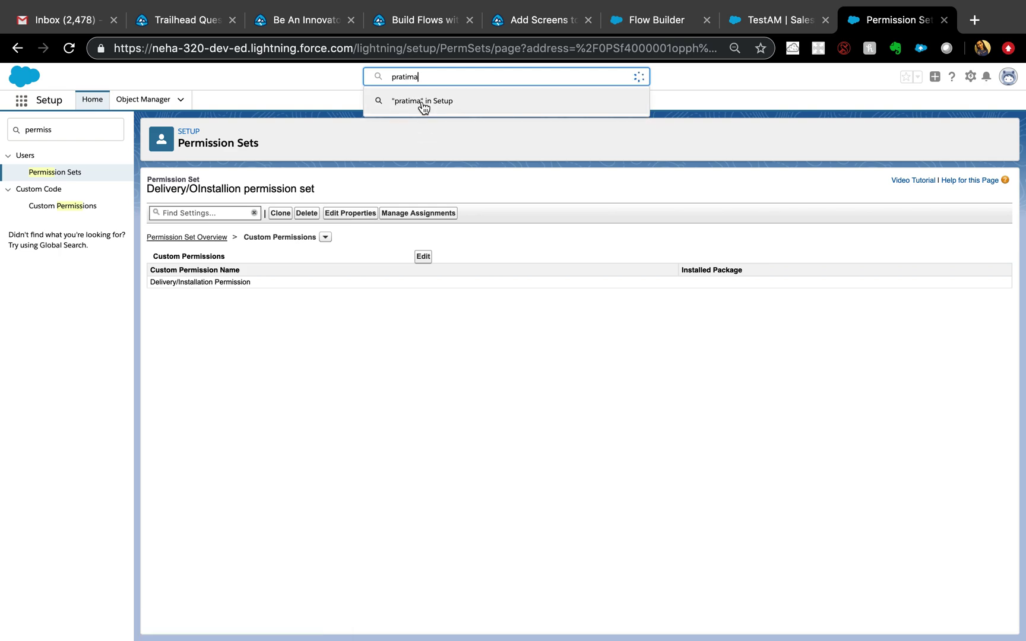
pyautogui.click(422, 124)
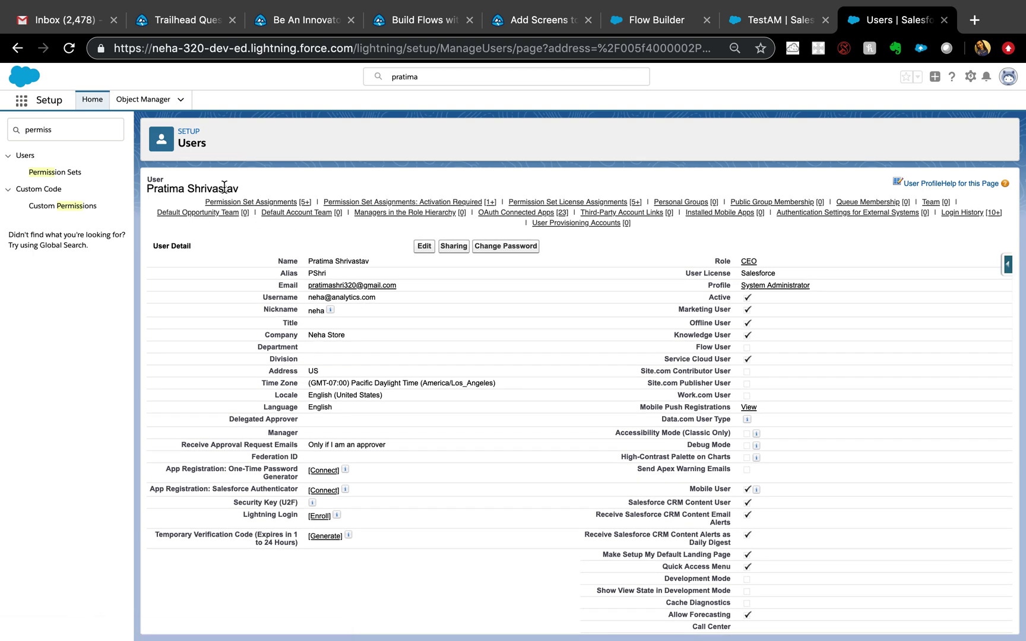
# Add the Delivery/OInstallion permission set to the user's permission set assignments and save
pyautogui.moveTo(240, 205)
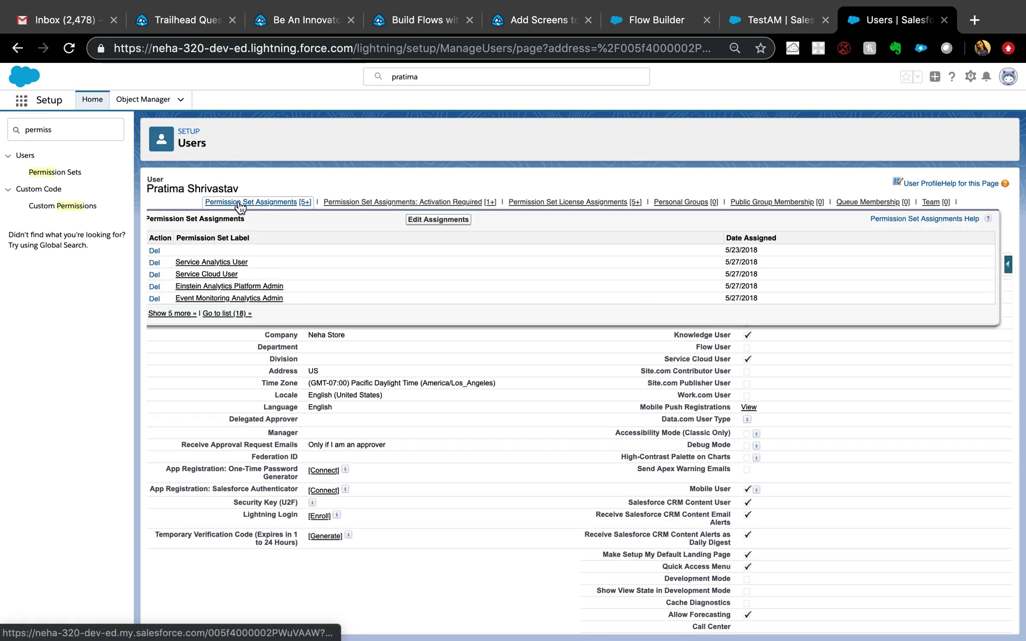
pyautogui.click(412, 220)
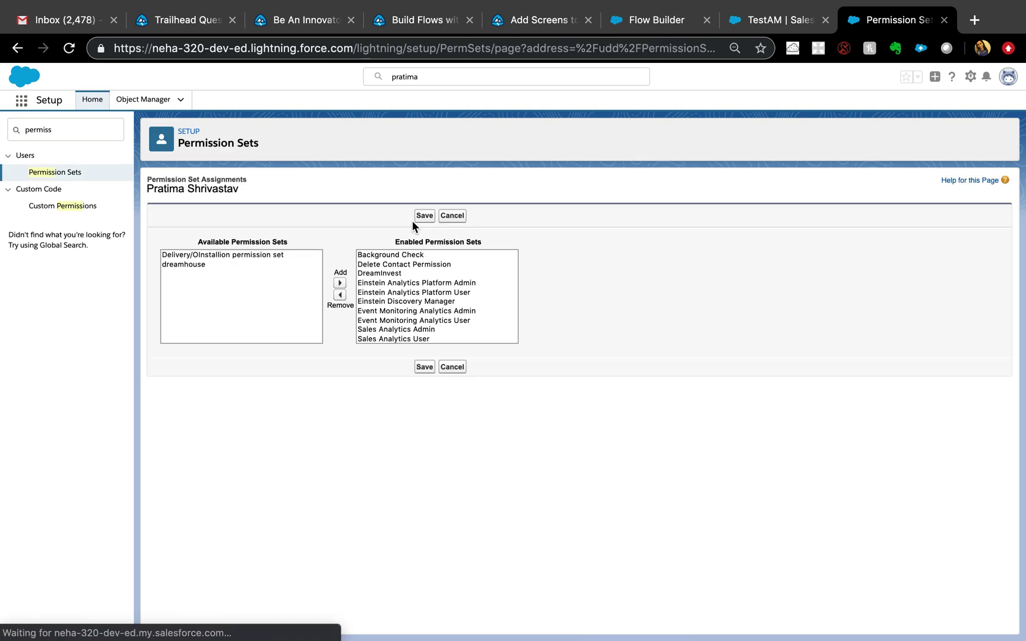
pyautogui.click(273, 255)
pyautogui.click(340, 282)
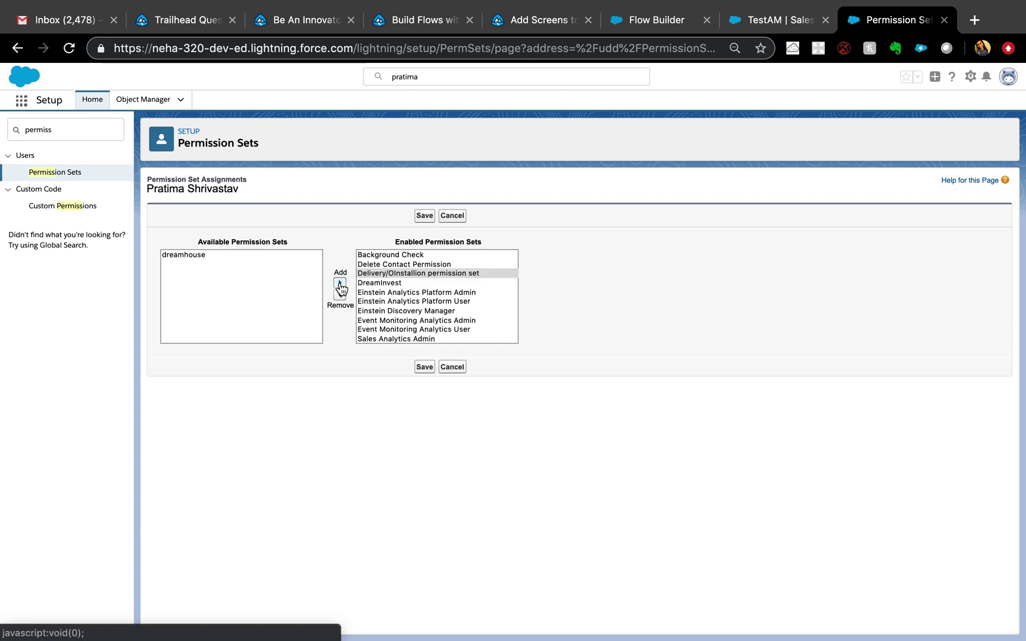
pyautogui.click(425, 216)
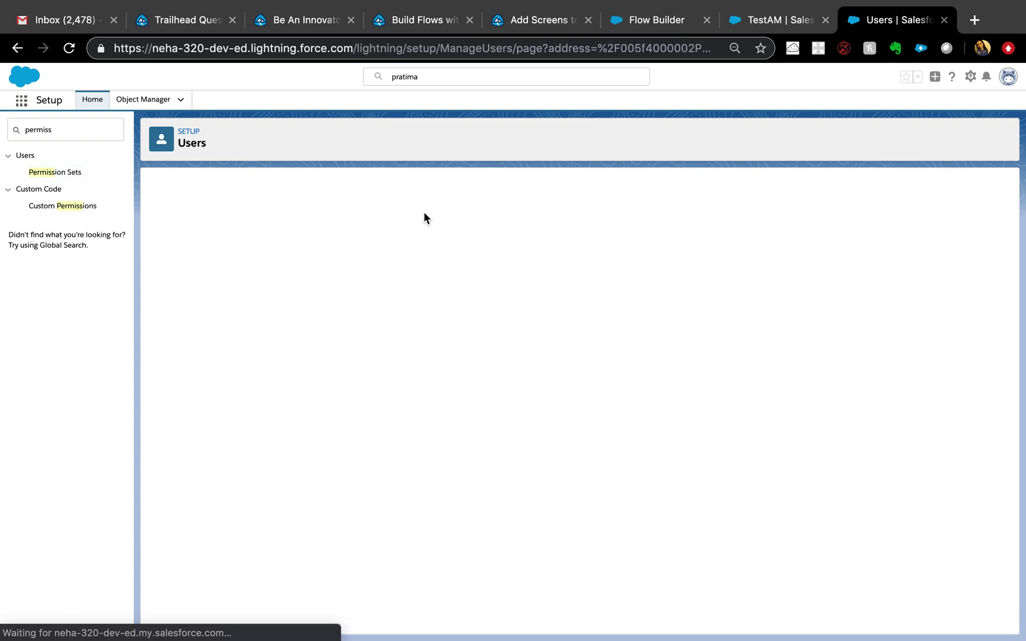
# Expand the user's full list of permission set assignments and open the Delivery/OInstallion permission set
pyautogui.moveTo(298, 205)
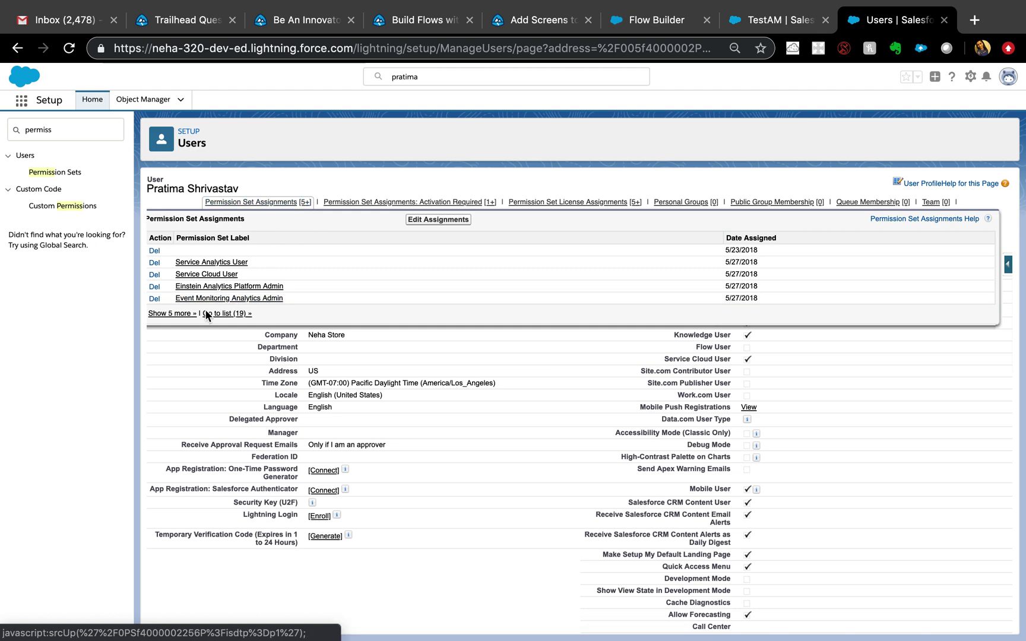
pyautogui.click(179, 317)
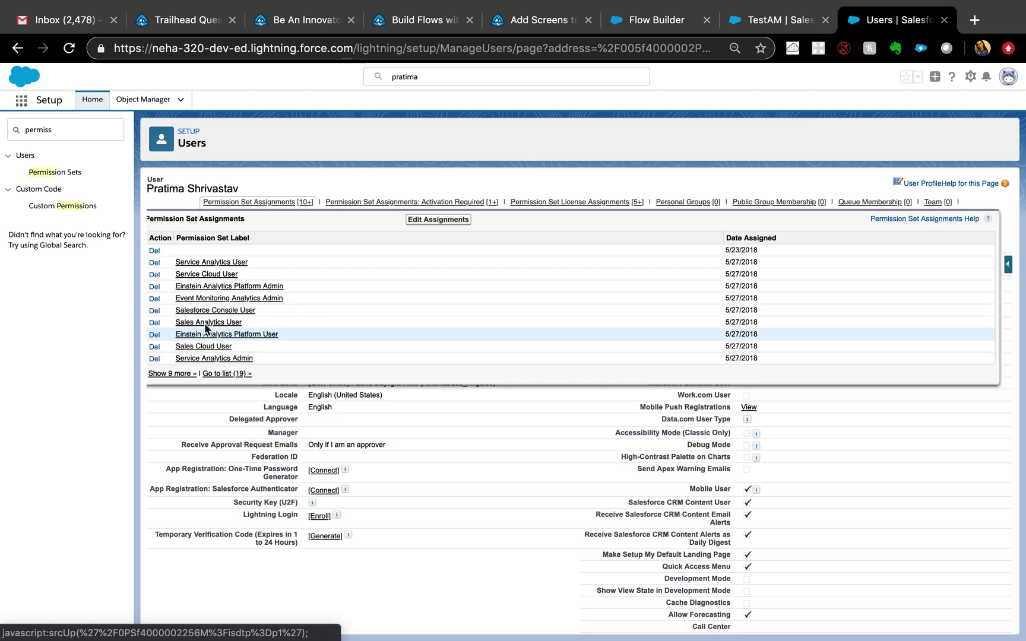
pyautogui.click(189, 376)
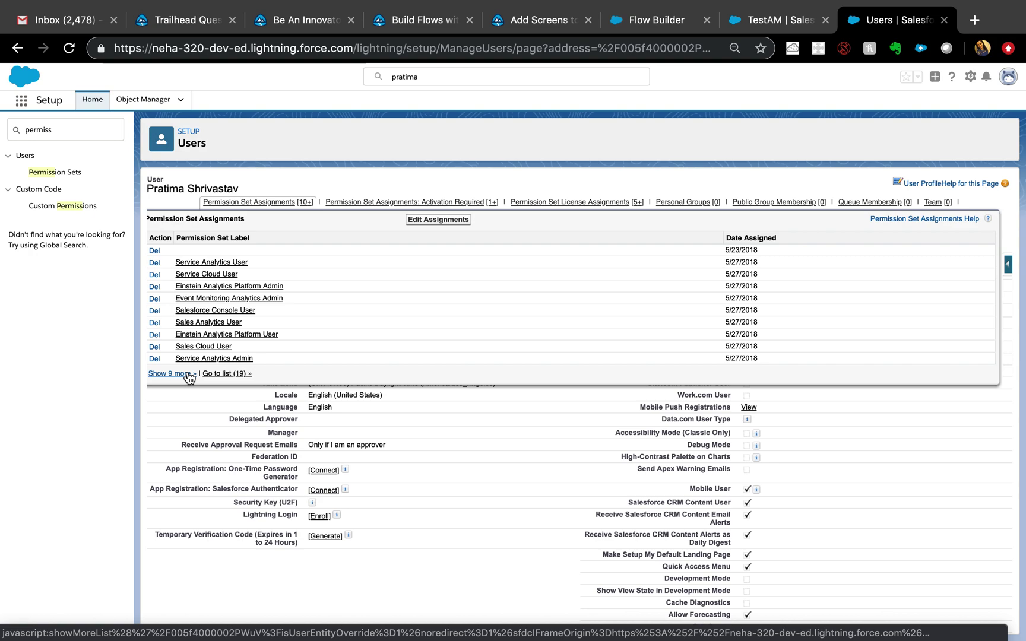
pyautogui.click(221, 420)
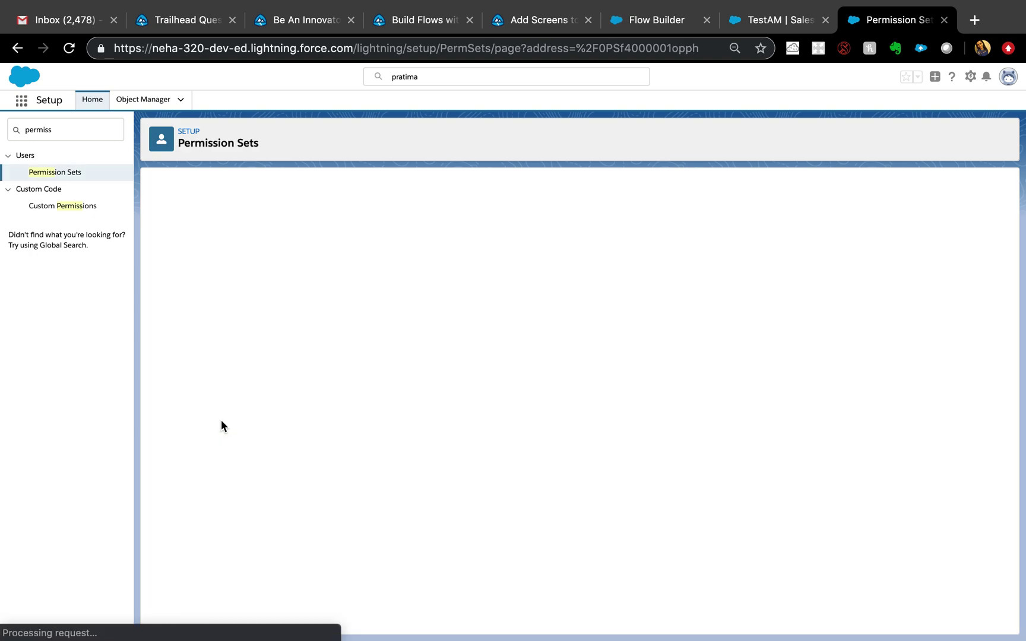
# Open the Opportunities object settings of the Delivery/OInstallion permission set
pyautogui.click(369, 386)
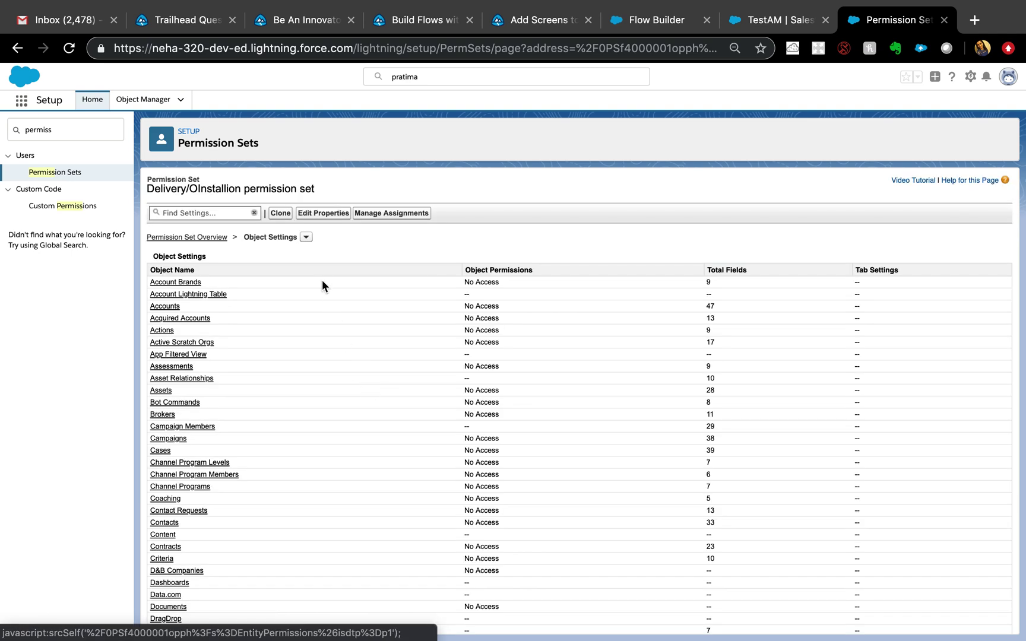
pyautogui.scroll(-3, 187, 415)
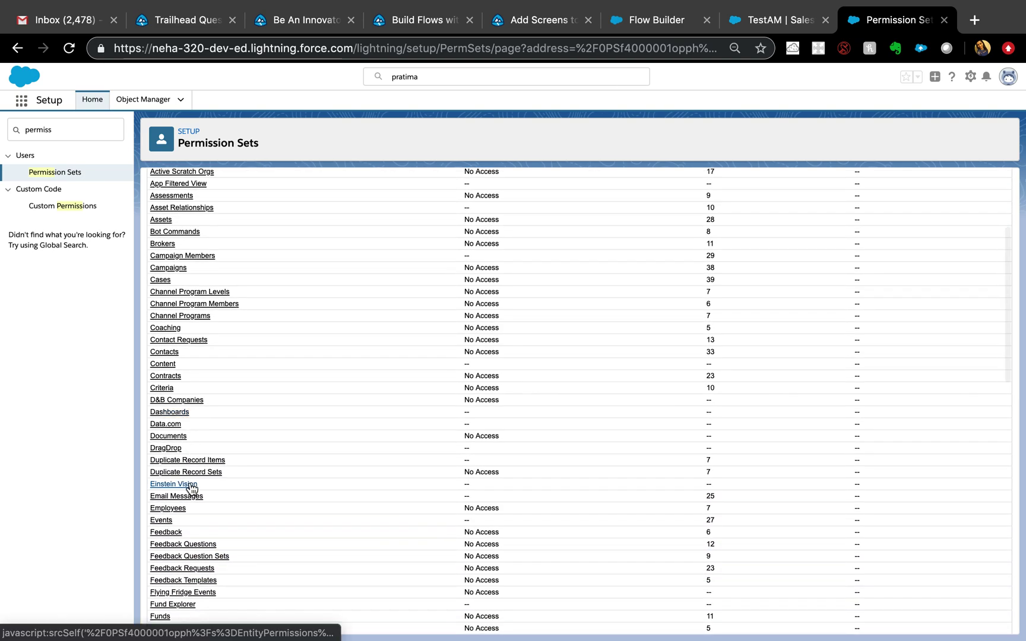
pyautogui.scroll(-3, 190, 482)
pyautogui.scroll(-3, 190, 483)
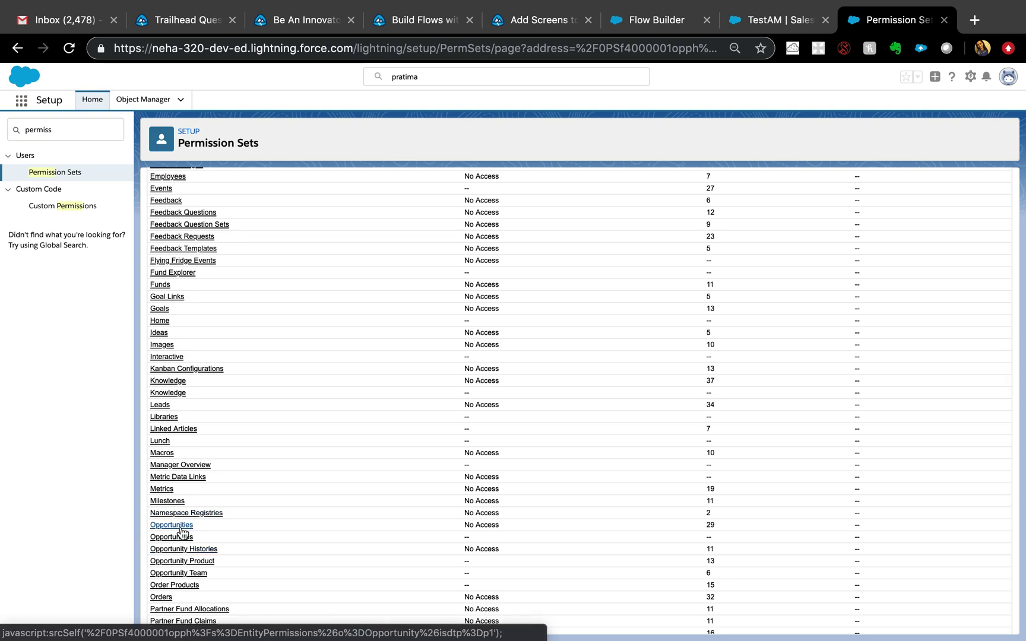
pyautogui.click(172, 525)
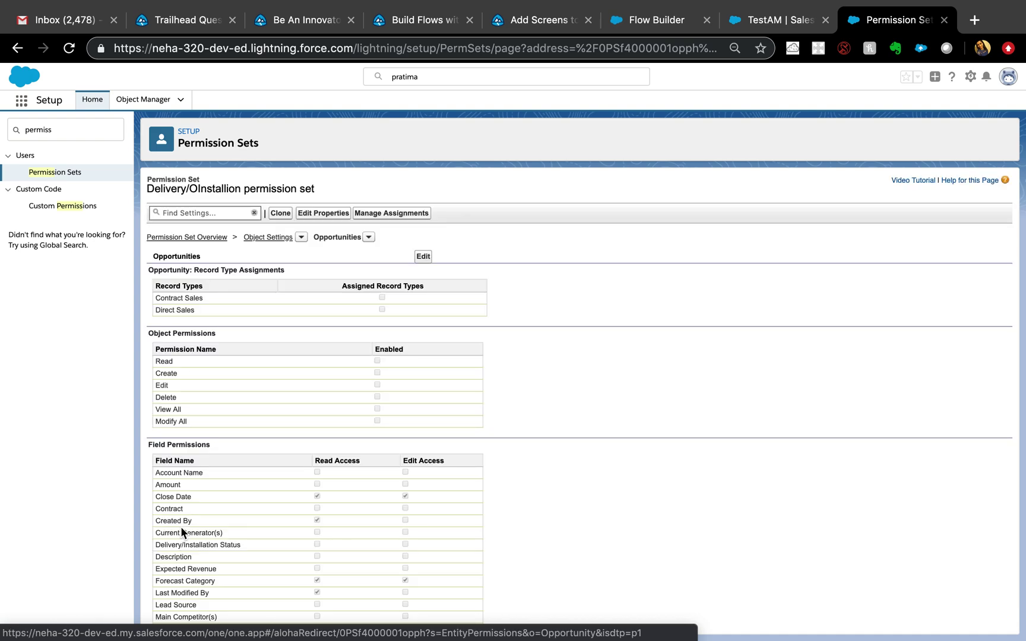
# Grant Read and Edit Access on the Delivery/Installation Status field and save the Opportunities settings
pyautogui.click(426, 256)
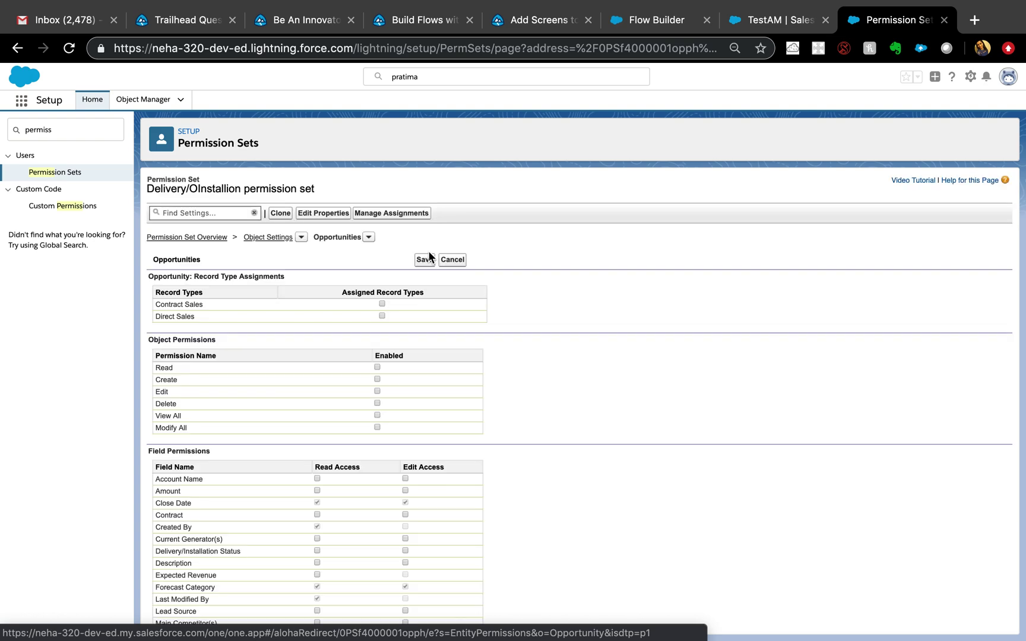
pyautogui.scroll(-3, 504, 528)
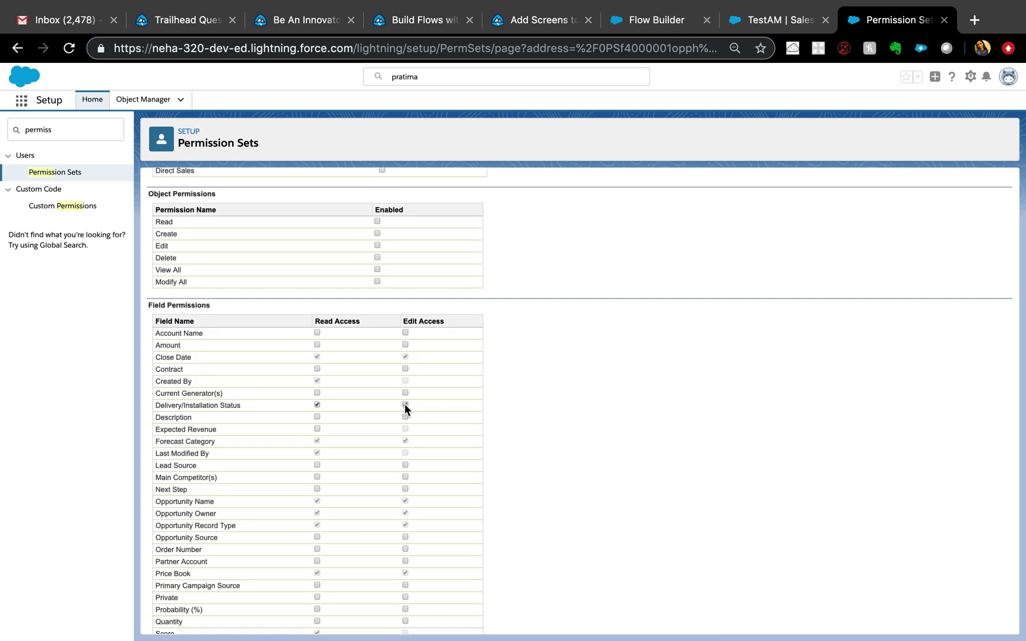
pyautogui.scroll(3, 404, 404)
pyautogui.click(425, 259)
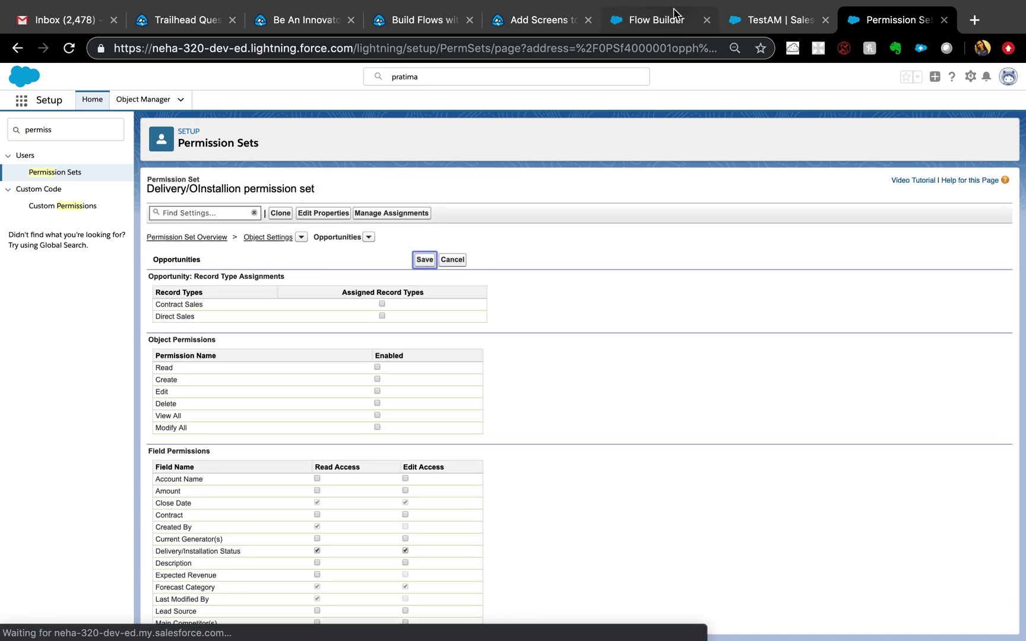
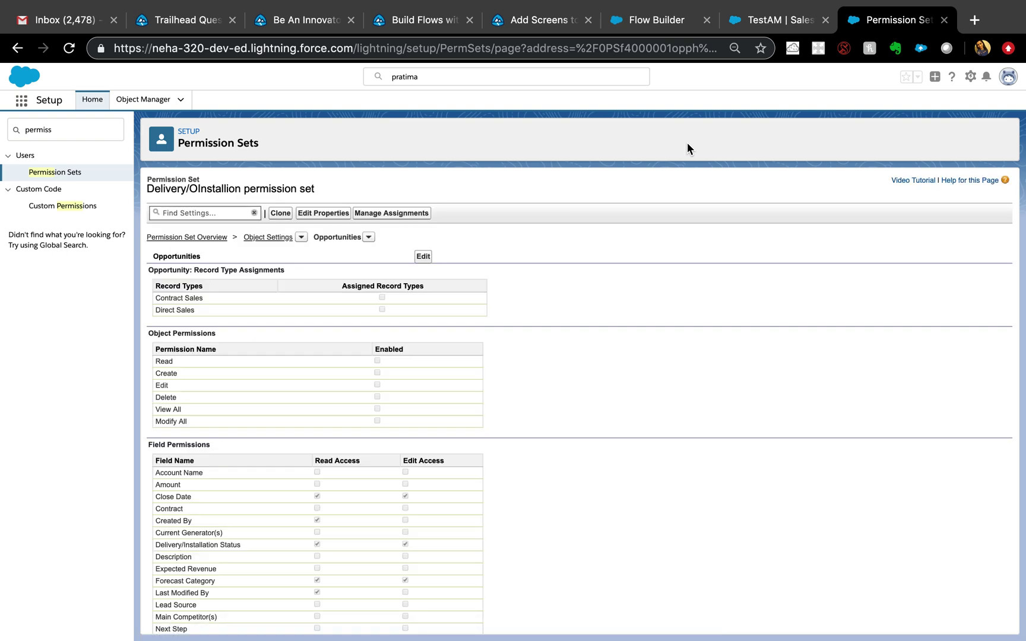
# Switch to Flow Builder, reload the Renewal Opp flow and move the Delivery Status screen lower on the canvas, beneath the Create New Opp screen
pyautogui.click(781, 27)
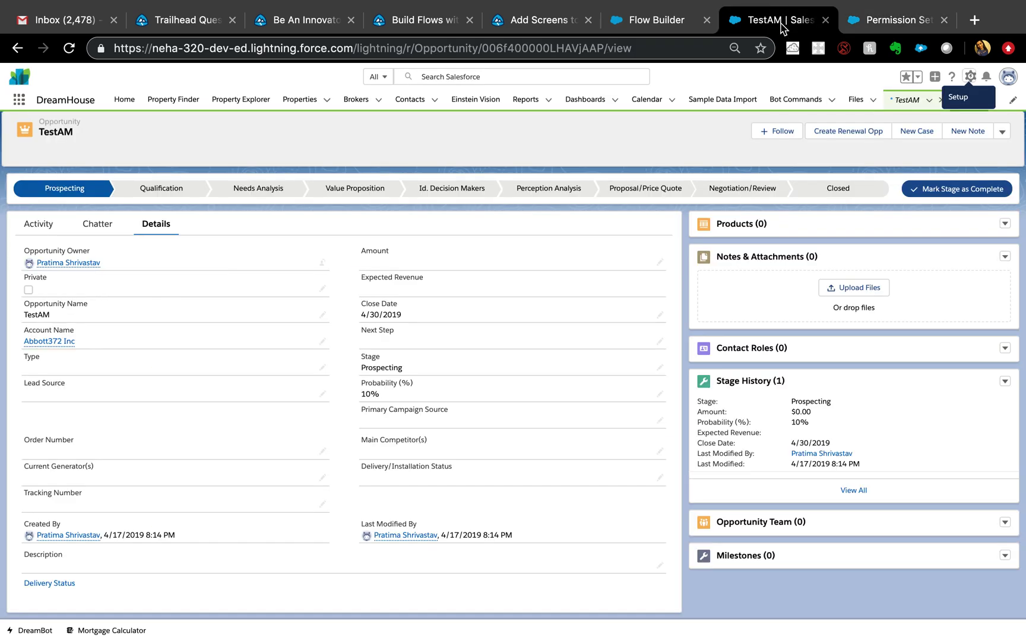
pyautogui.click(620, 32)
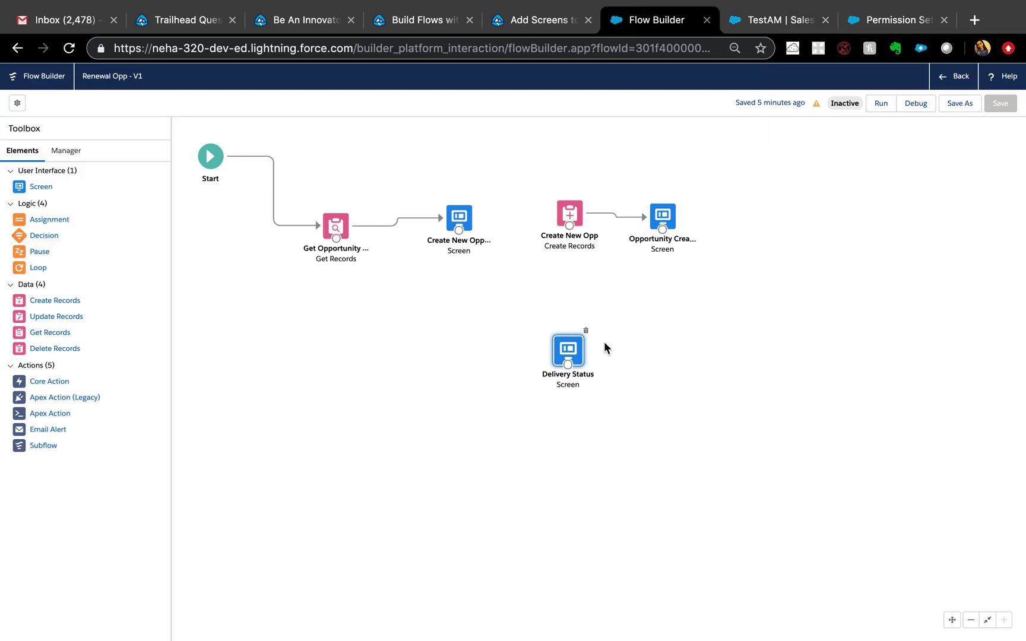
pyautogui.click(71, 48)
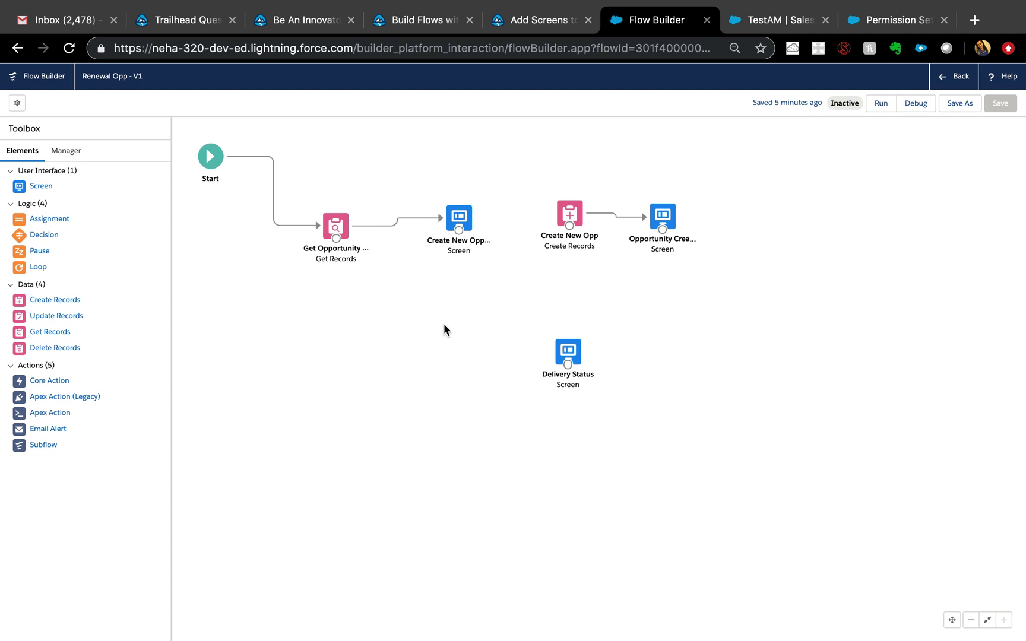
pyautogui.moveTo(560, 359); pyautogui.dragTo(468, 424)
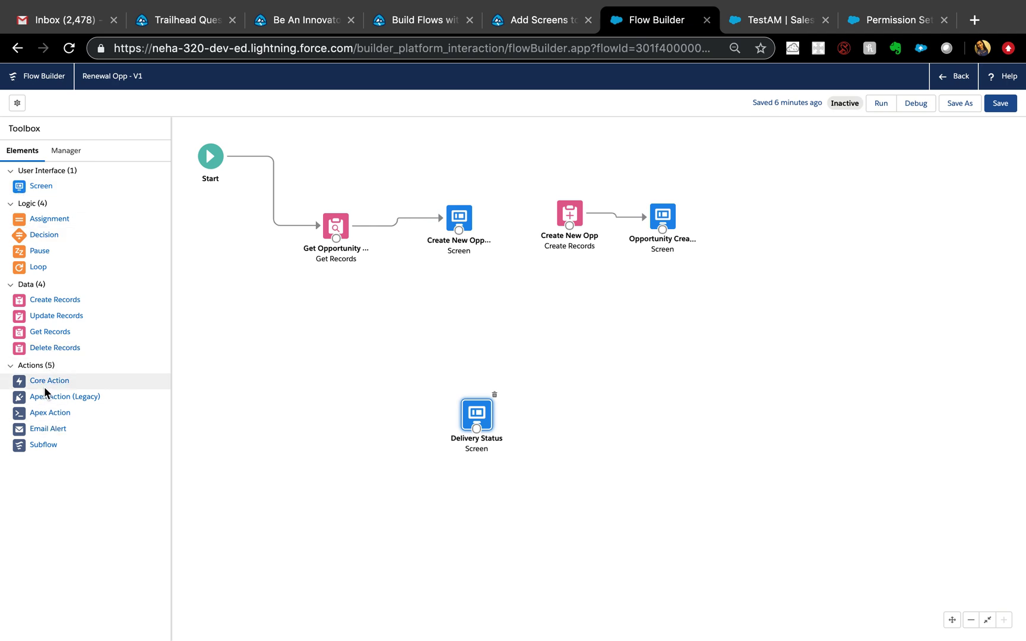
# Add a Decision element labelled "Check if permission Available" with the API name Check_if_permission_Available
pyautogui.moveTo(46, 235); pyautogui.dragTo(478, 275)
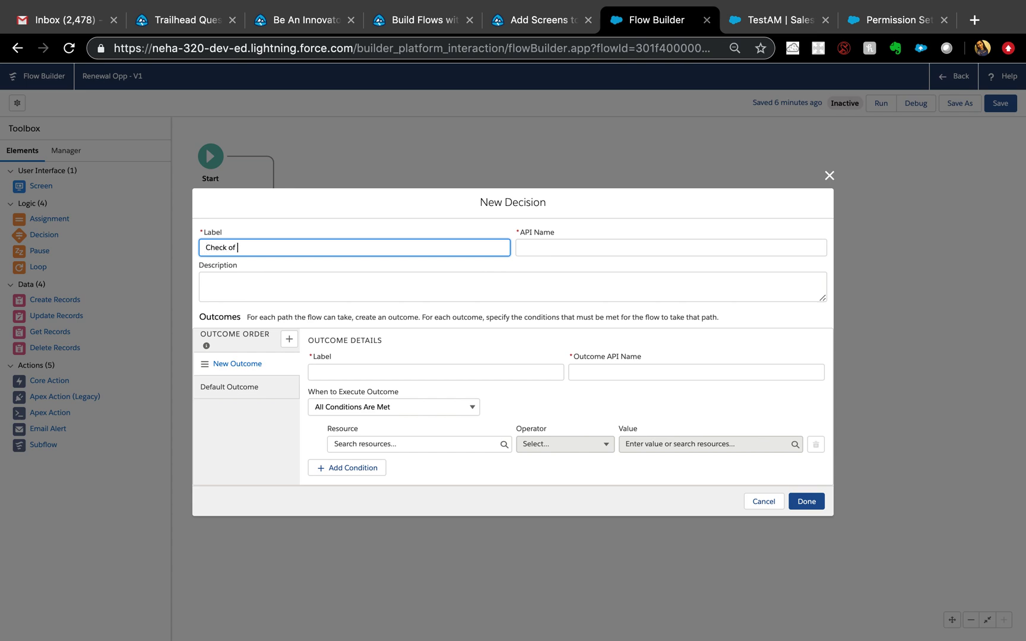
pyautogui.write('Check if permi')
pyautogui.write('ssion Vavi')
pyautogui.press('BackSpace')
pyautogui.press('BackSpace')
pyautogui.press('BackSpace')
pyautogui.click(461, 292)
# Label the decision's outcome "Delivery Permission set" with the API name Delivery_Permission_set
pyautogui.click(430, 372)
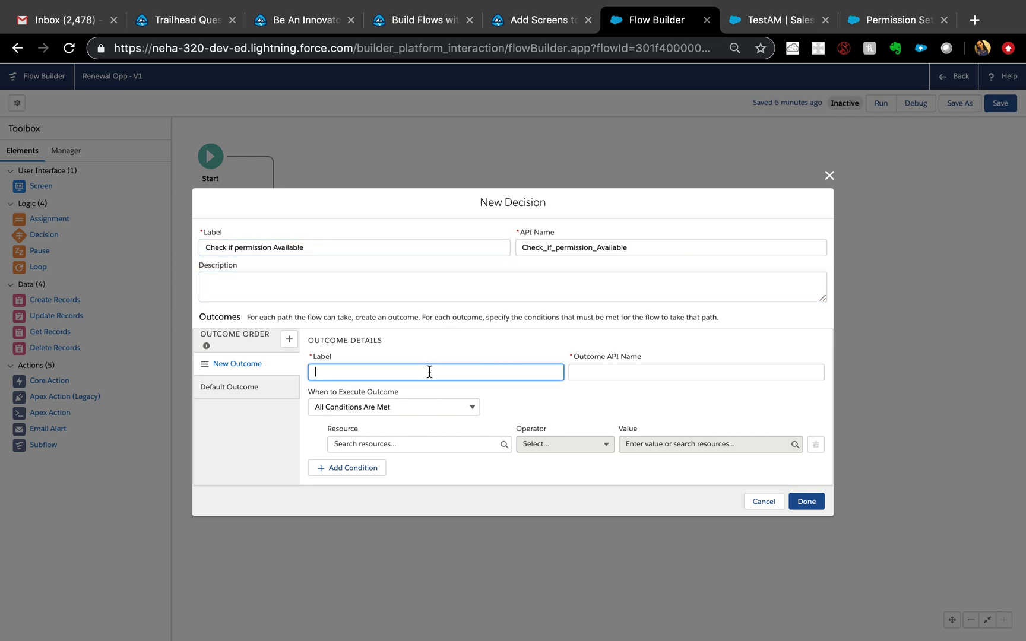
pyautogui.write('Delivery Permission set')
pyautogui.click(601, 371)
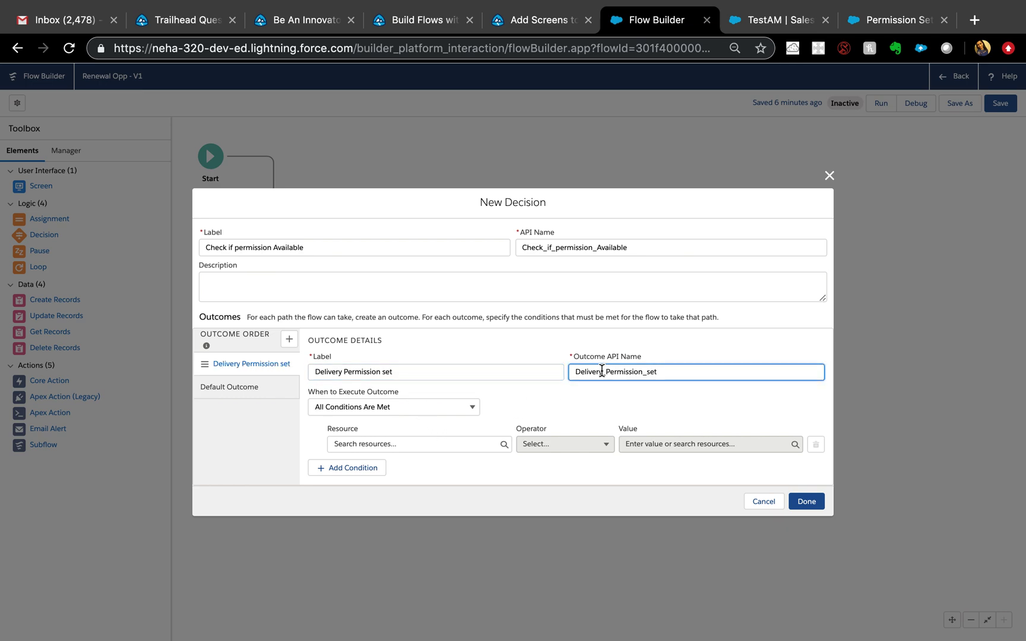
# Start a new formula resource for the outcome's condition, named DeliveryPermissionEnabled, with the Boolean data type
pyautogui.click(382, 444)
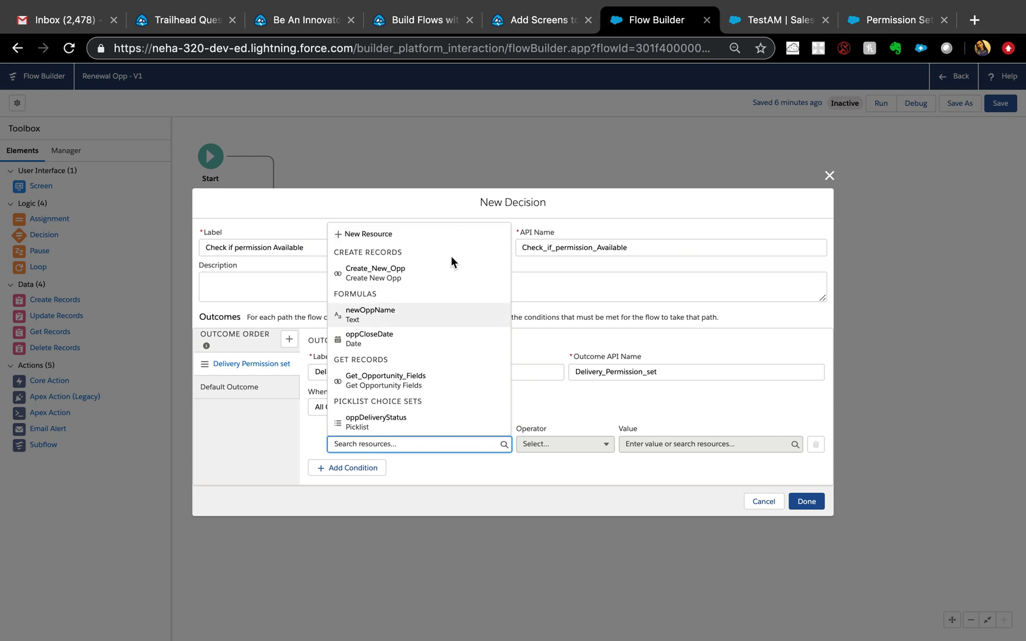
pyautogui.click(381, 241)
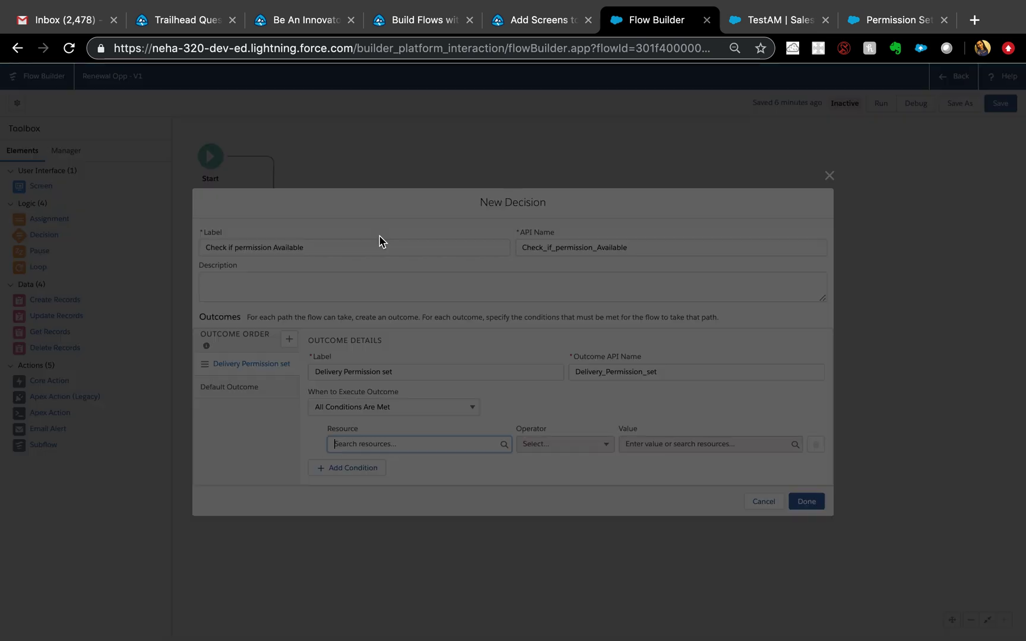
pyautogui.click(358, 320)
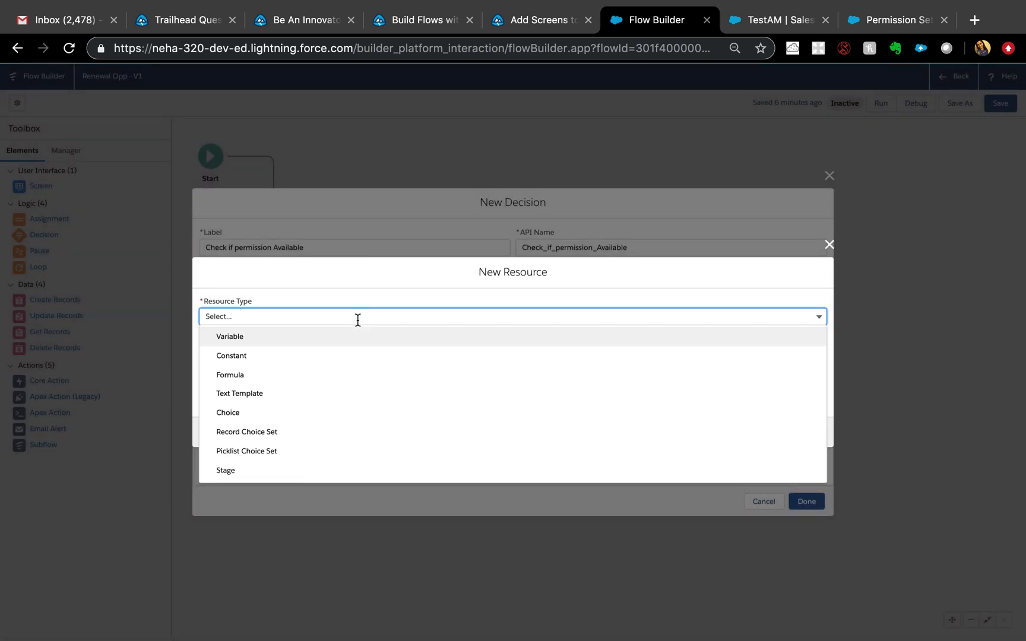
pyautogui.click(328, 377)
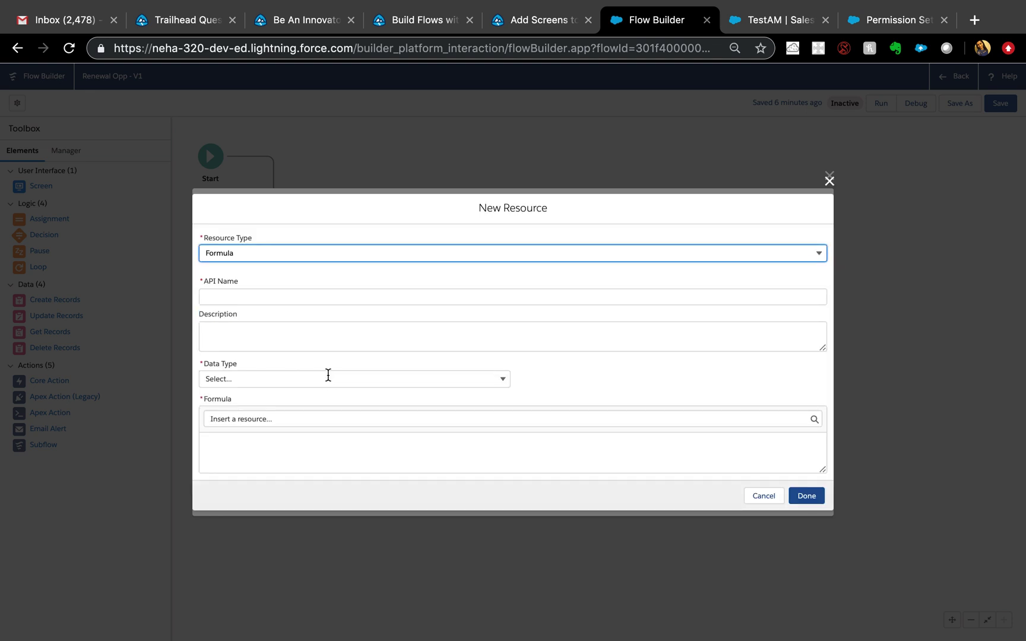
pyautogui.click(335, 298)
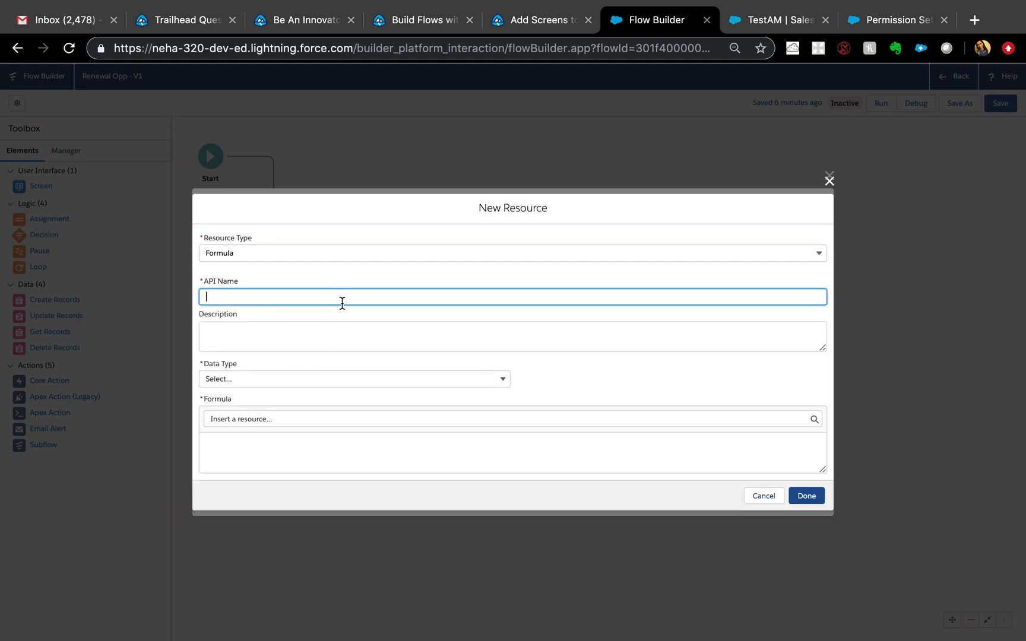
pyautogui.write('DeliveryPermissionSenabled')
pyautogui.click(335, 326)
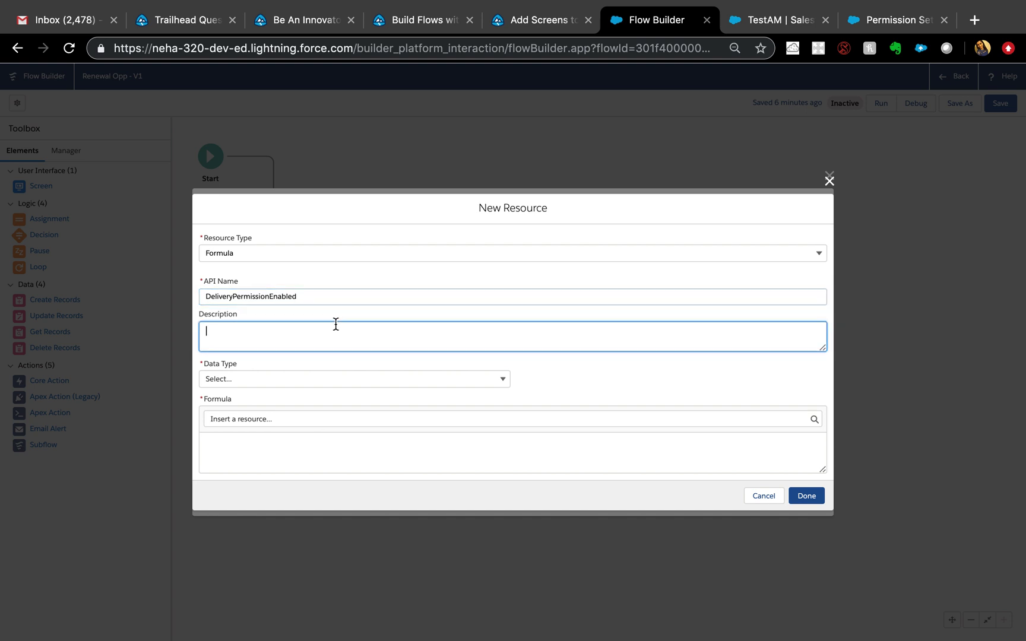
pyautogui.click(293, 380)
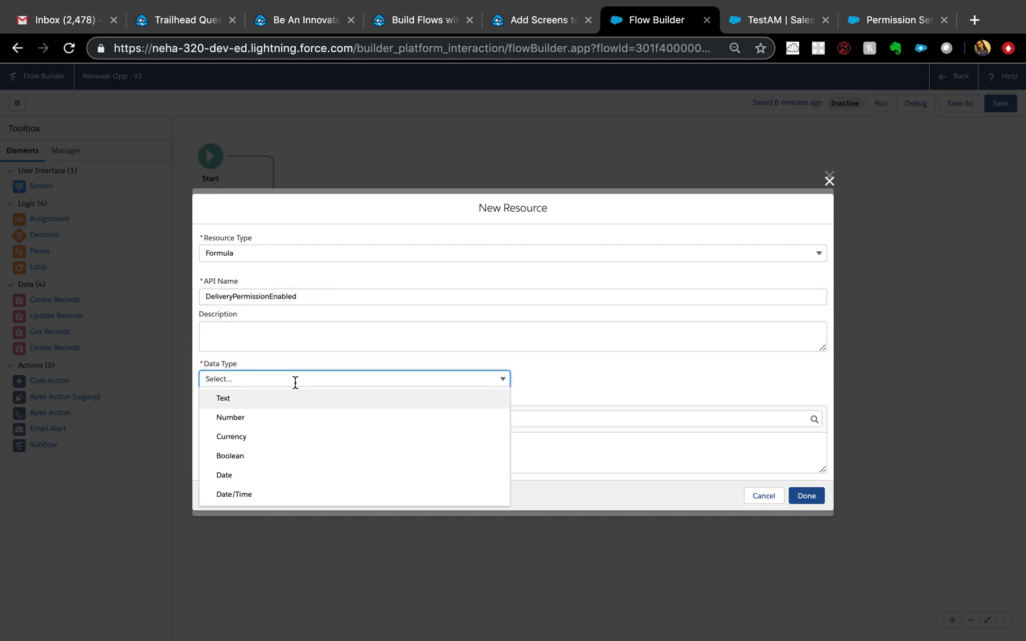
pyautogui.click(287, 461)
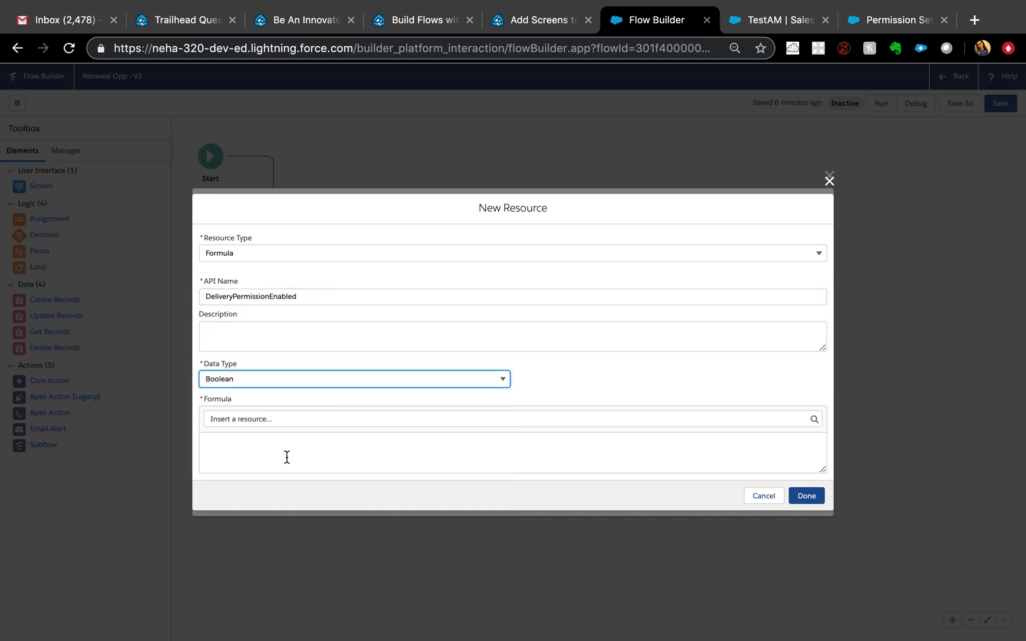
# Set the formula to {!$Permission.Delivery_Installation_Permission} and finish the new resource
pyautogui.click(319, 418)
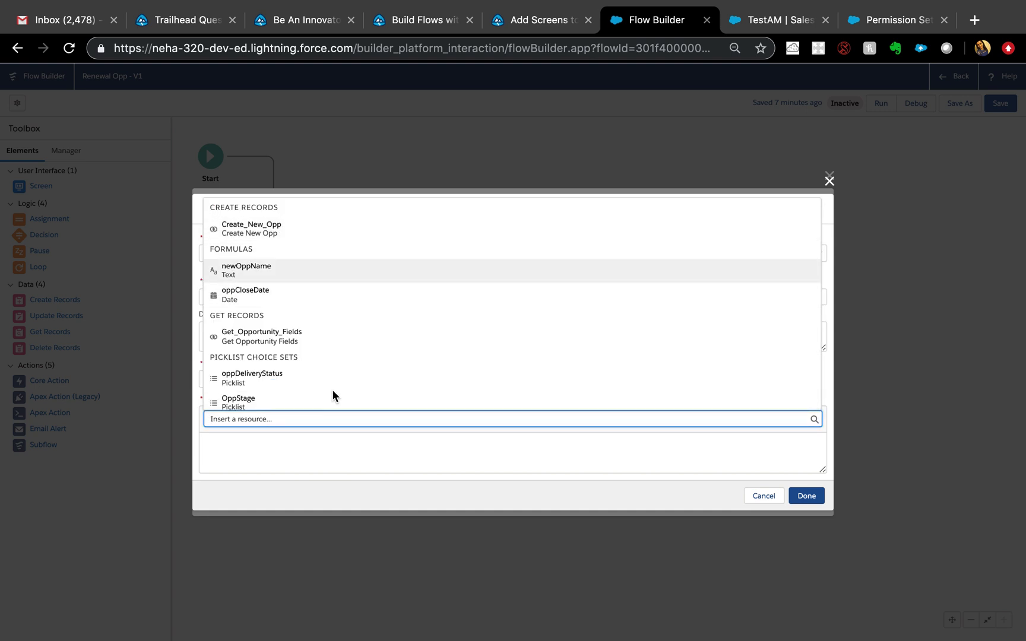
pyautogui.scroll(-10, 316, 397)
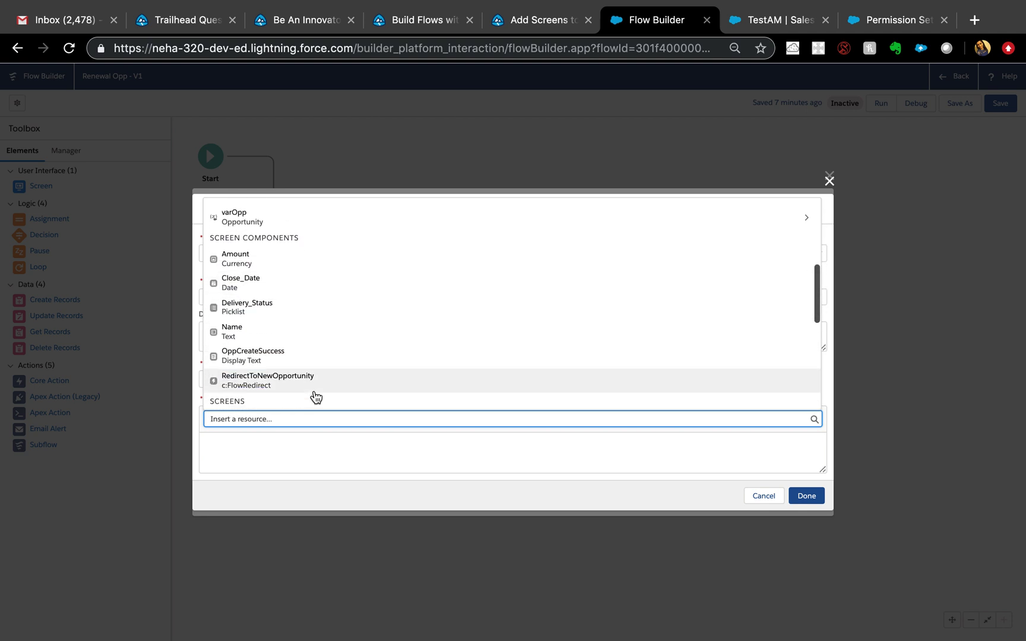
pyautogui.scroll(-8, 315, 397)
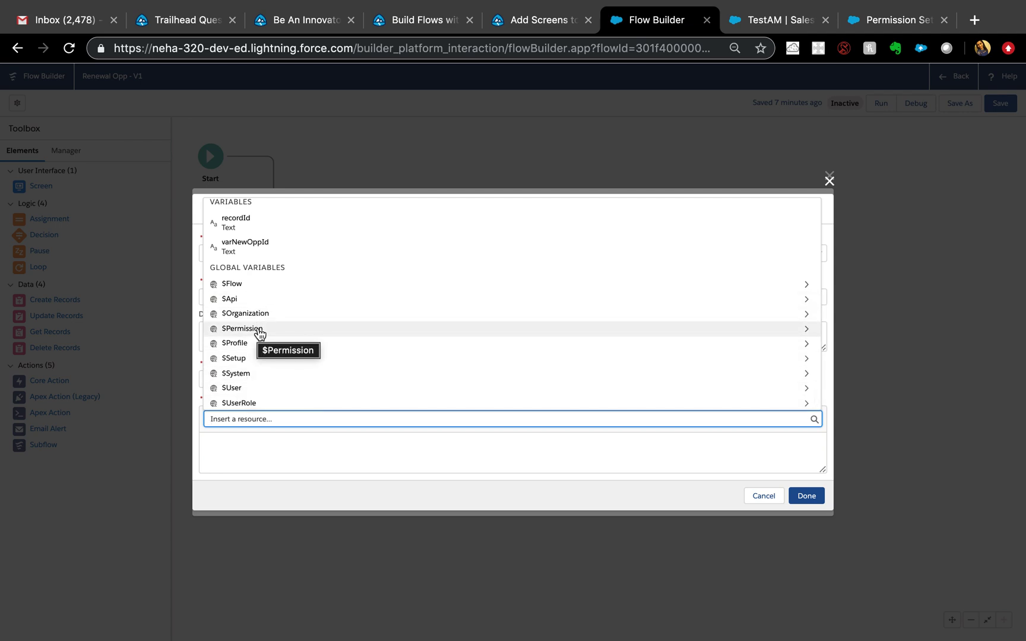
pyautogui.click(260, 332)
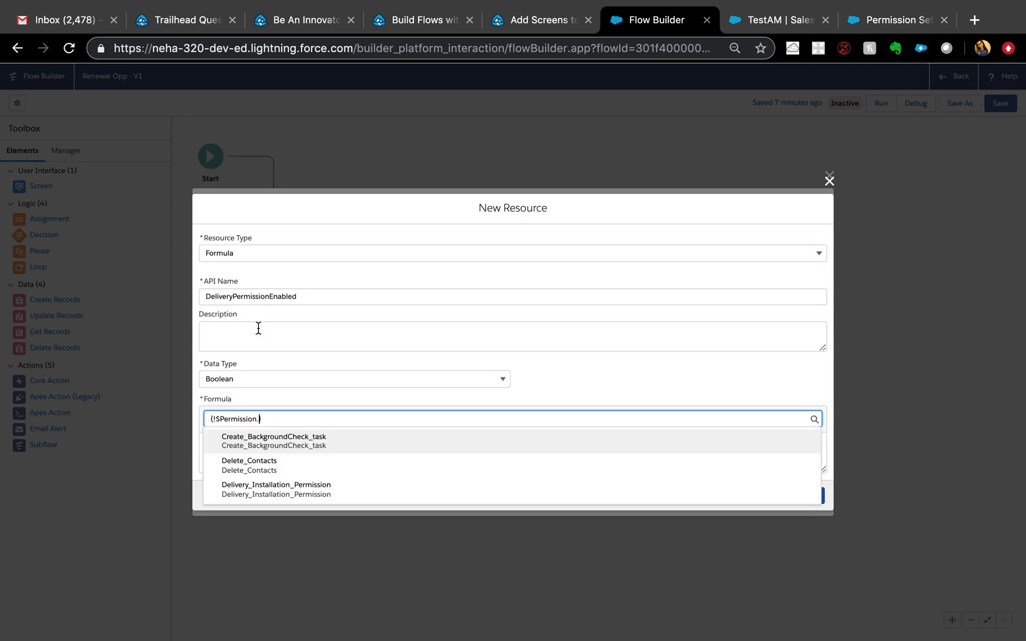
pyautogui.click(273, 490)
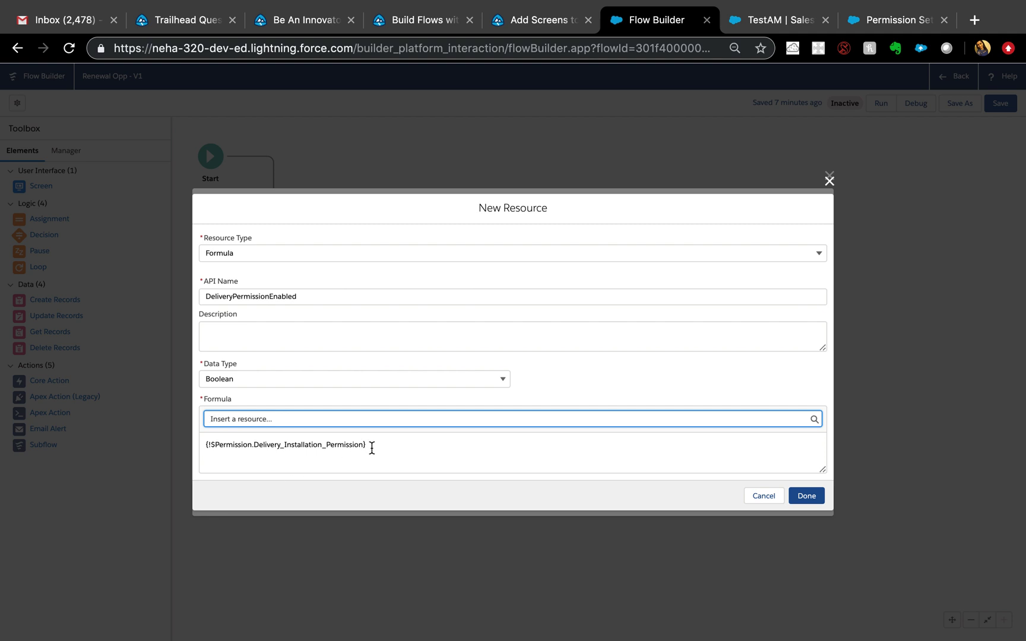
pyautogui.moveTo(367, 447); pyautogui.dragTo(201, 447)
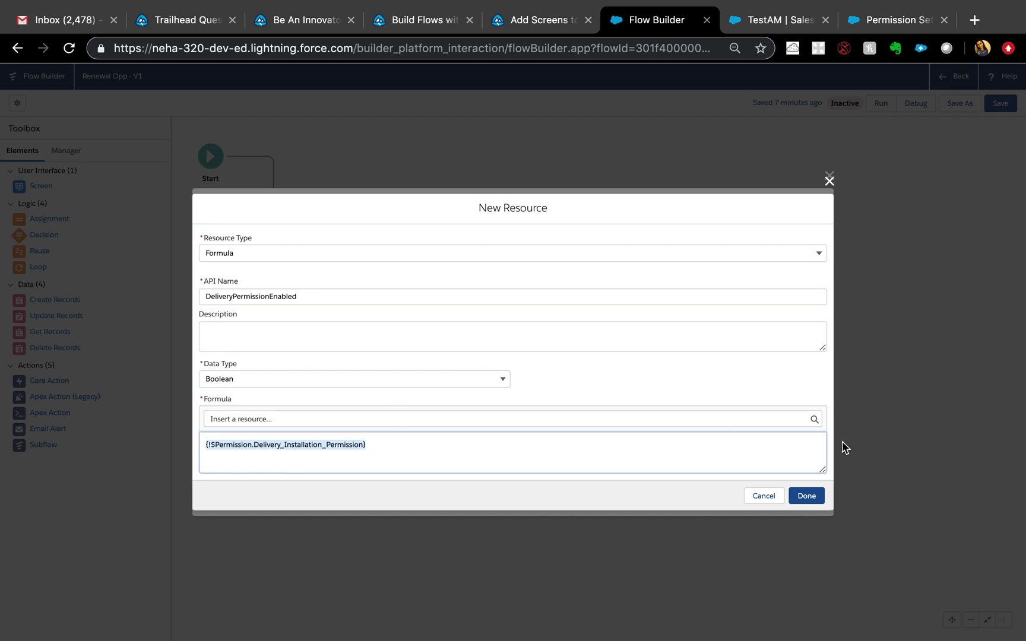
pyautogui.click(817, 498)
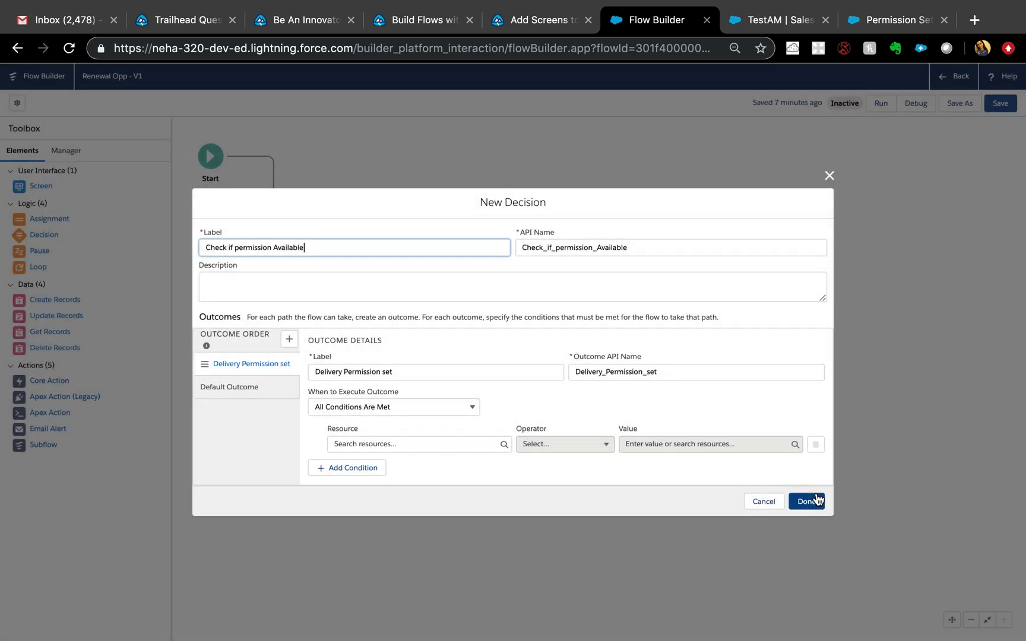
# Set the outcome's condition to DeliveryPermissionEnabled Equals {!$GlobalConstant.True} and finish the decision
pyautogui.click(417, 445)
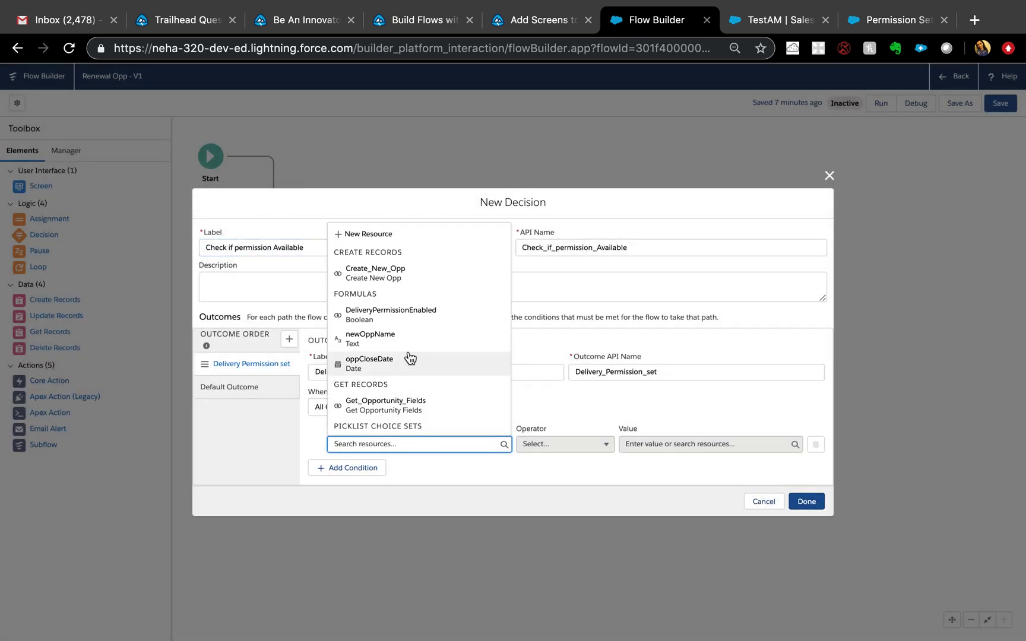
pyautogui.scroll(-2, 407, 362)
pyautogui.scroll(3, 408, 368)
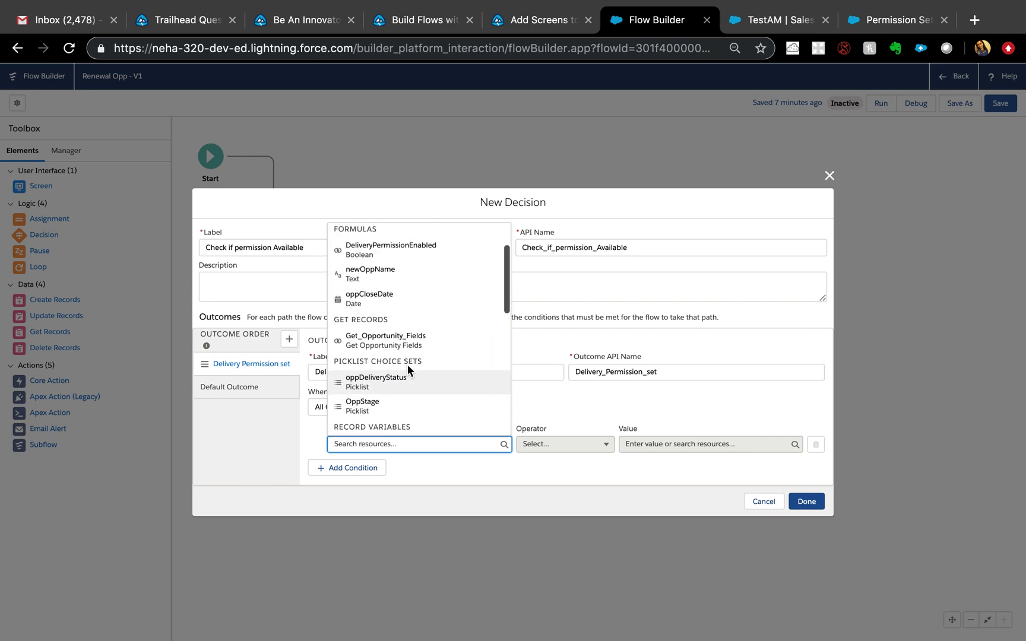
pyautogui.click(392, 247)
pyautogui.click(575, 443)
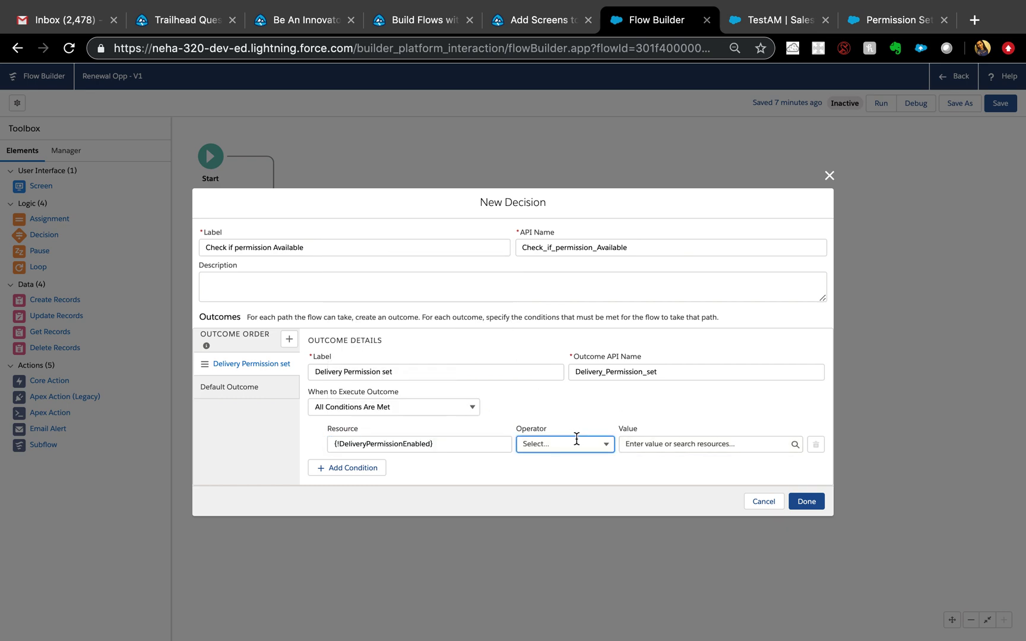
pyautogui.click(569, 469)
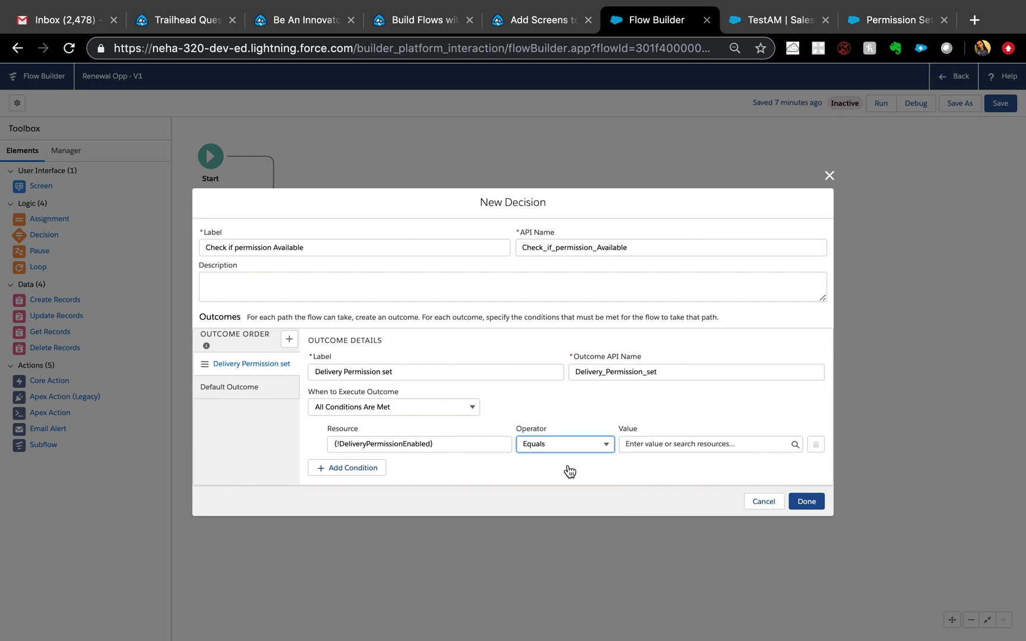
pyautogui.click(642, 449)
pyautogui.click(647, 423)
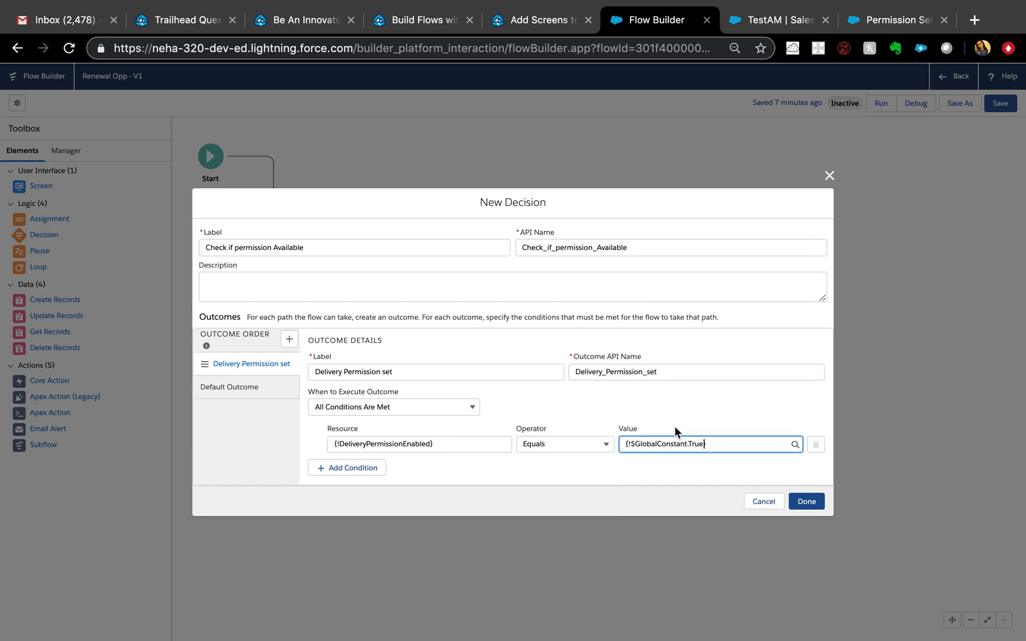
pyautogui.click(813, 501)
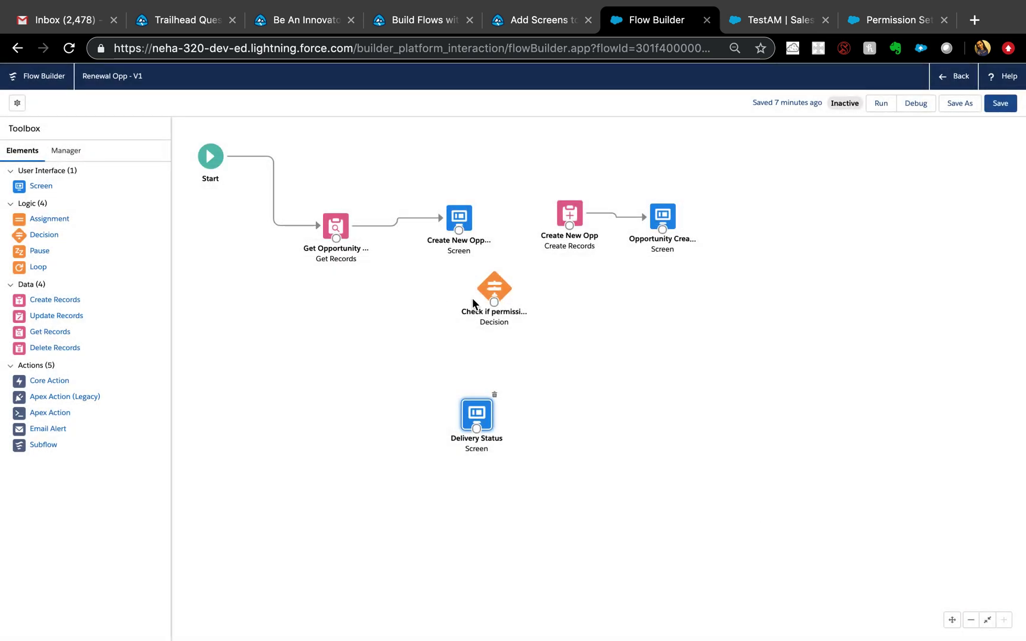
# Connect the Create New Opp screen to the decision, and the decision to the Delivery Status screen with the Delivery Permission set outcome
pyautogui.moveTo(490, 291); pyautogui.dragTo(433, 313)
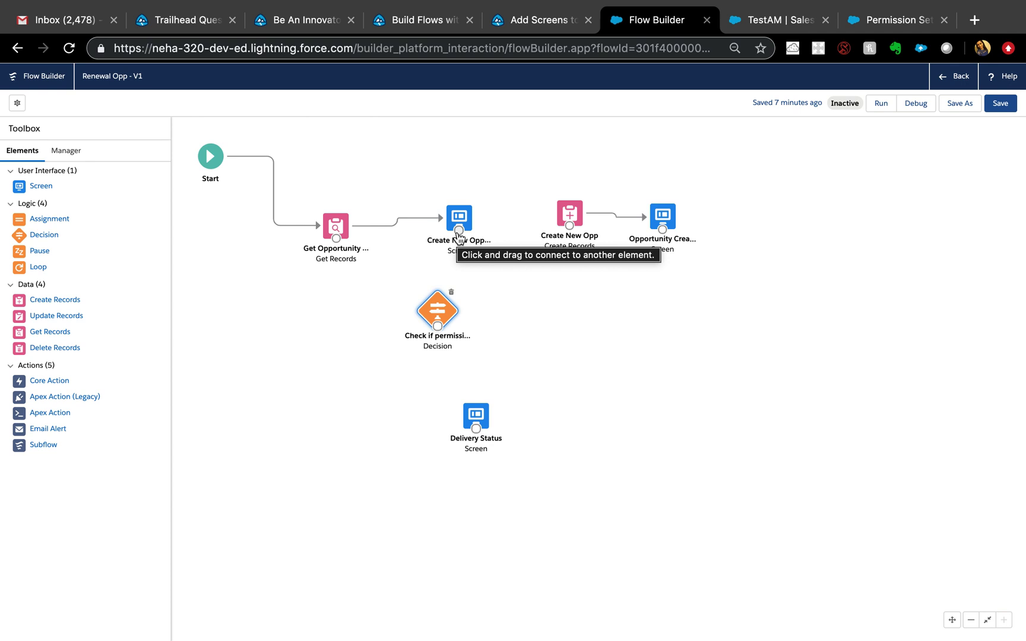
pyautogui.moveTo(459, 231); pyautogui.dragTo(536, 351)
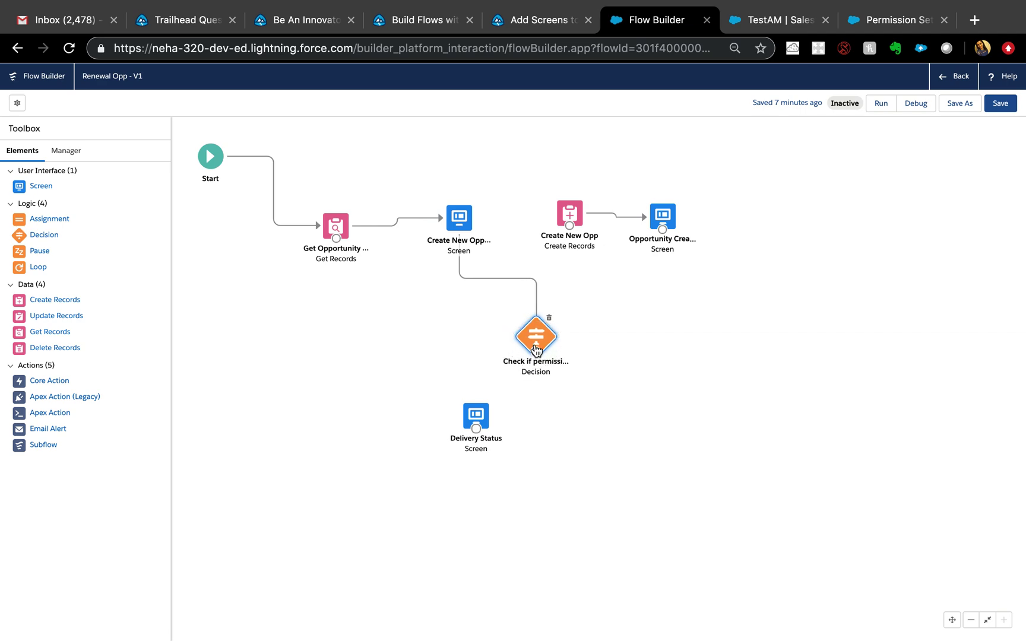
pyautogui.moveTo(537, 361); pyautogui.dragTo(463, 418)
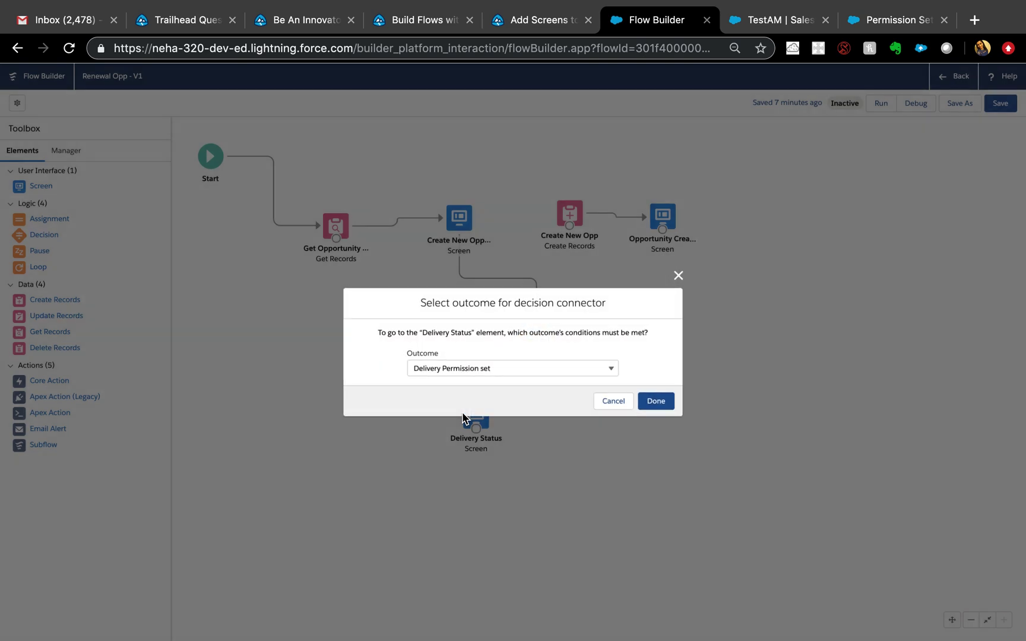
pyautogui.click(656, 402)
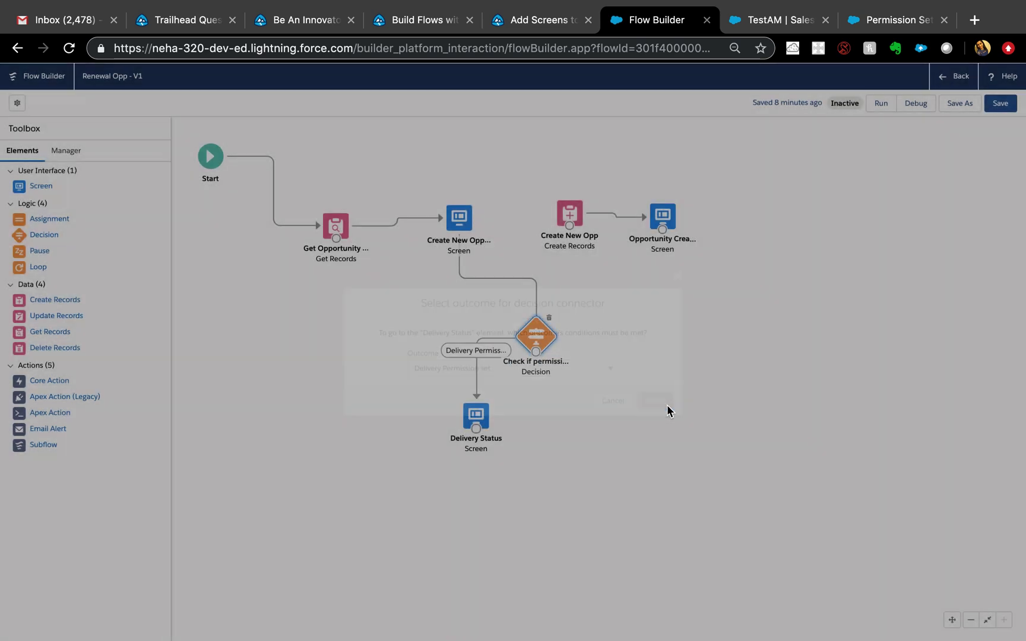
# Rearrange the decision and Delivery Status elements, and connect the decision's default outcome to the Create New Opp record element
pyautogui.moveTo(536, 340); pyautogui.dragTo(571, 338)
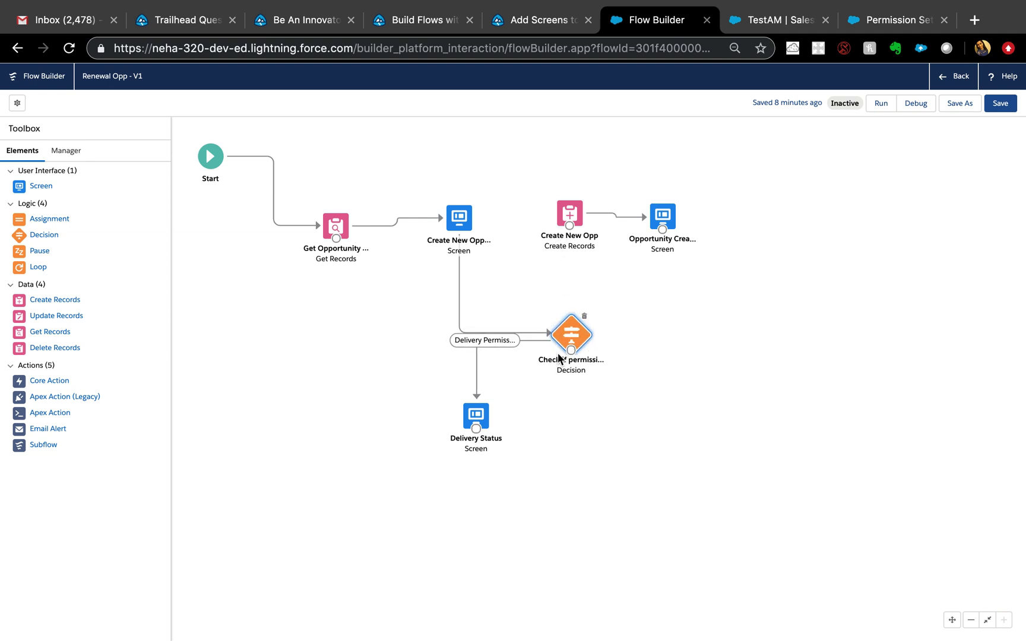
pyautogui.moveTo(476, 418); pyautogui.dragTo(512, 467)
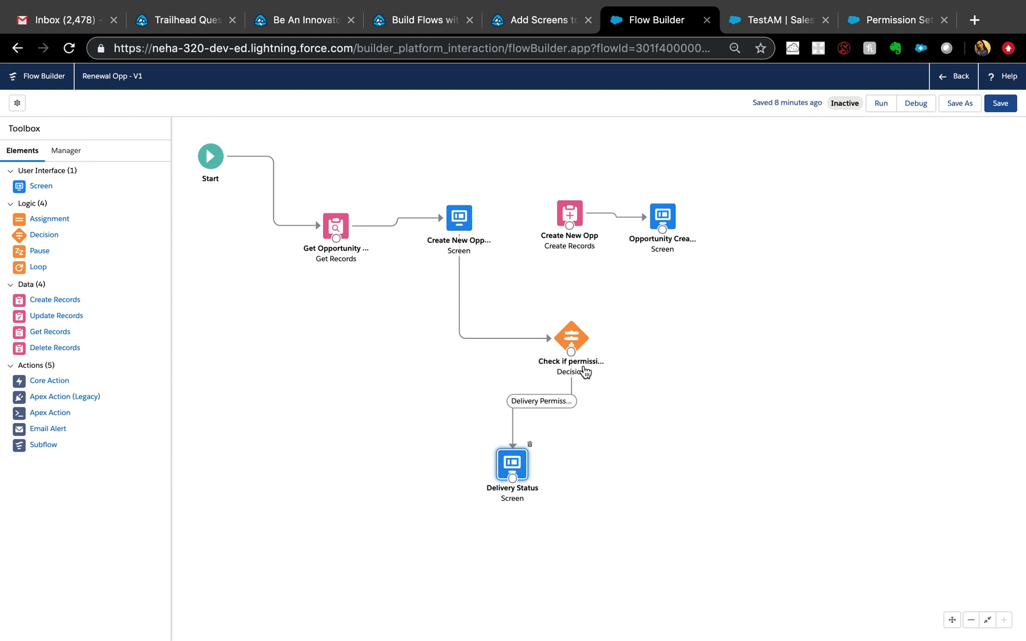
pyautogui.click(542, 205)
pyautogui.moveTo(571, 337); pyautogui.dragTo(504, 314)
pyautogui.moveTo(601, 196); pyautogui.dragTo(570, 215)
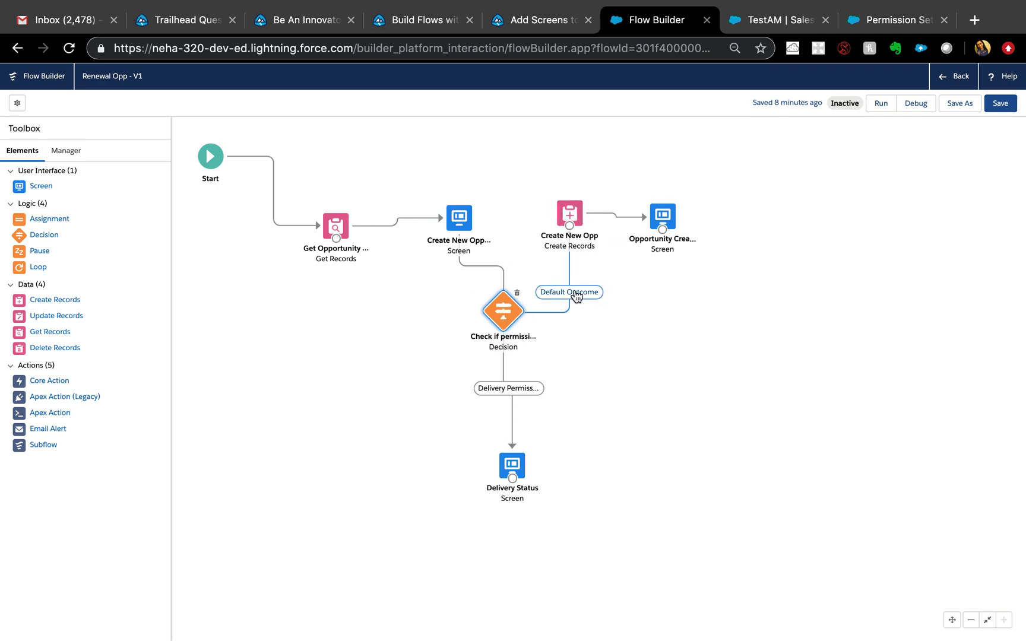
# Rename the decision's default outcome to "General users"
pyautogui.doubleClick(504, 313)
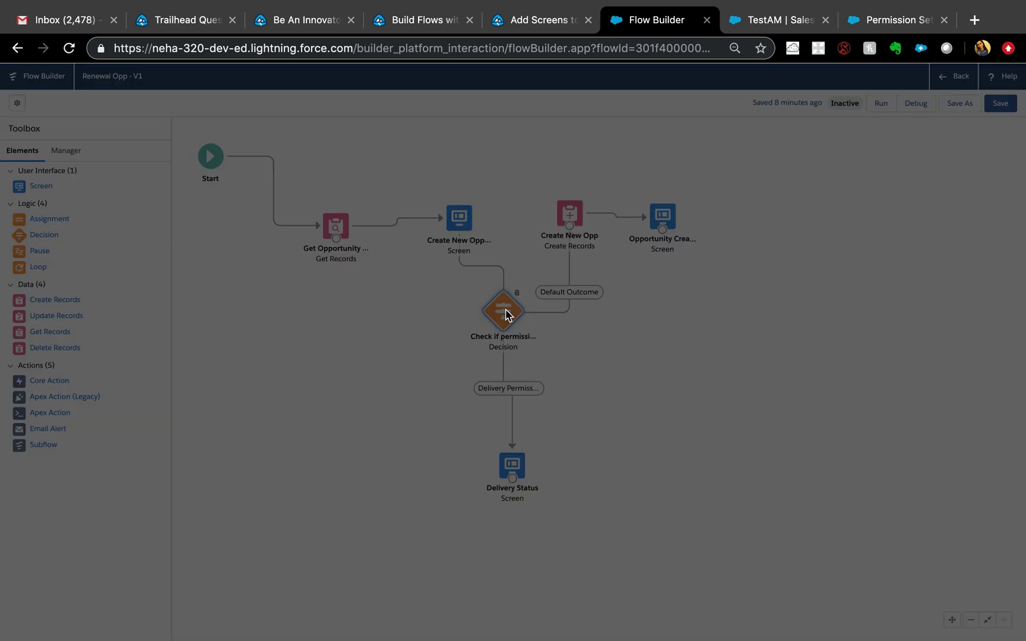
pyautogui.click(237, 383)
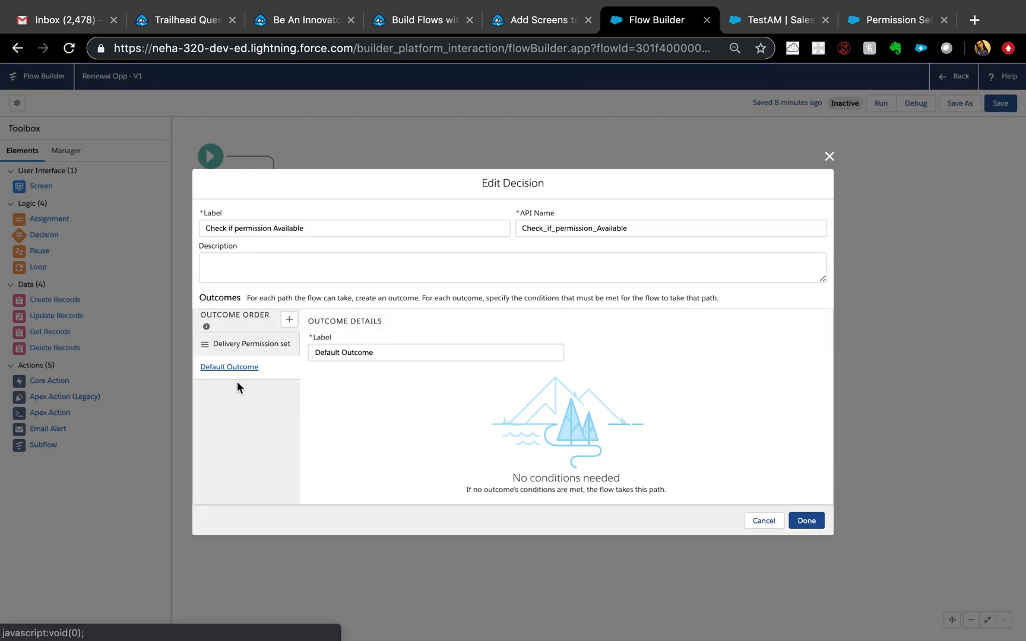
pyautogui.tripleClick(389, 354)
pyautogui.write('General users')
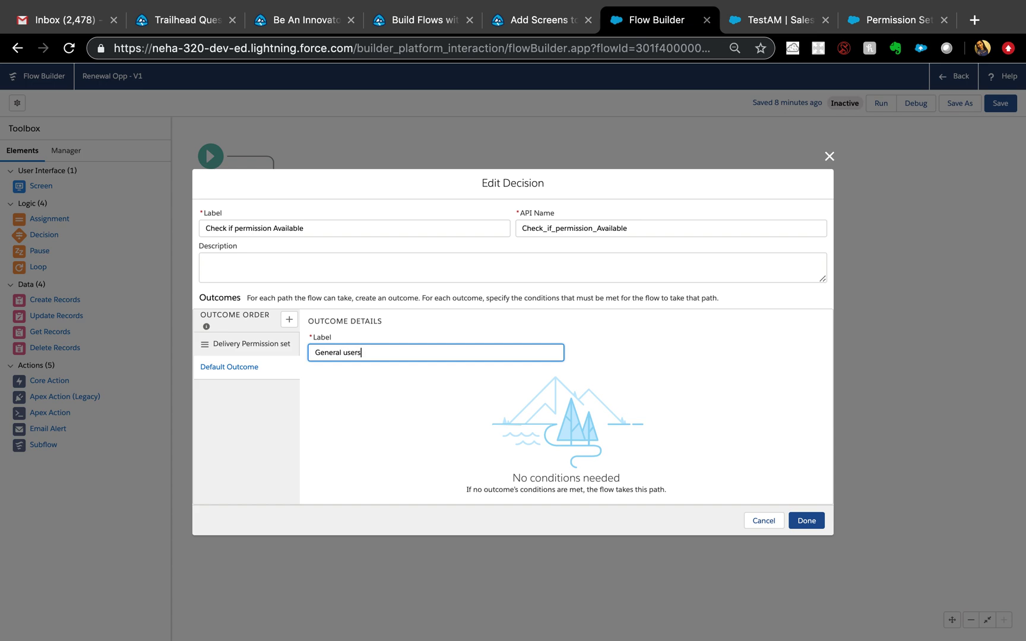
pyautogui.click(807, 520)
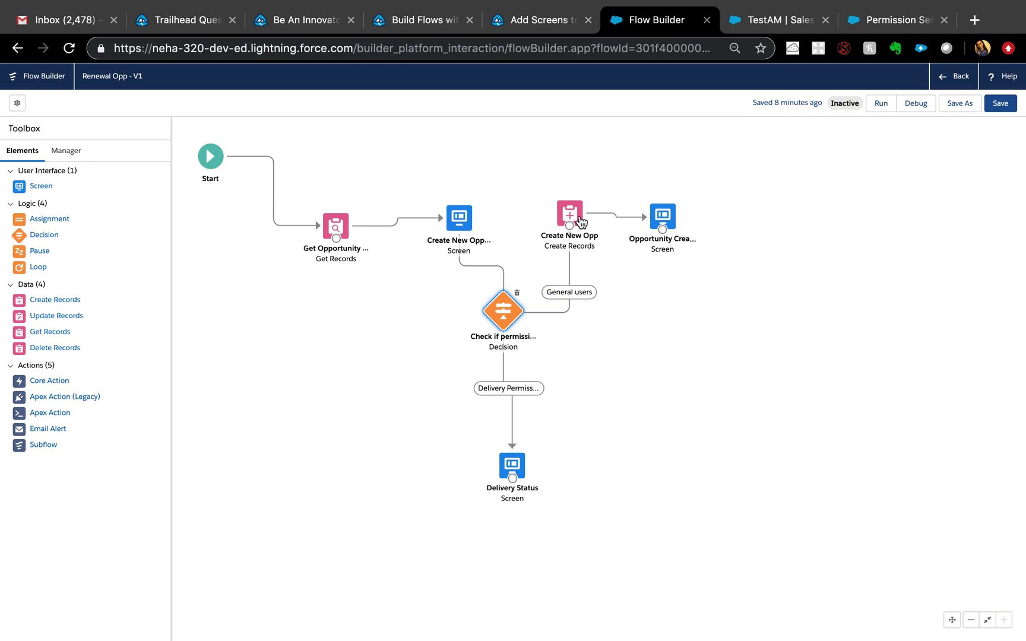
# Spread out the flow elements on the canvas and connect the Delivery Status screen to the Create New Opp record element
pyautogui.moveTo(577, 221); pyautogui.dragTo(632, 166)
pyautogui.moveTo(663, 217); pyautogui.dragTo(853, 243)
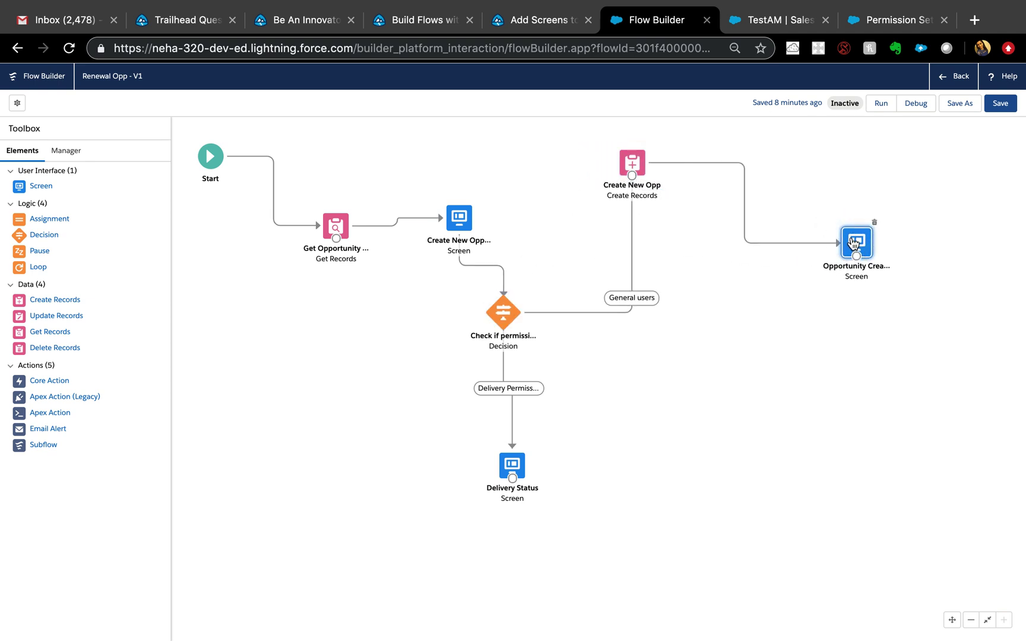
pyautogui.moveTo(504, 315); pyautogui.dragTo(436, 325)
pyautogui.moveTo(519, 466); pyautogui.dragTo(659, 210)
# Add the DeliveryInstallationStatus__c field to the Create New Opp record element's field values
pyautogui.doubleClick(659, 211)
pyautogui.scroll(-2, 526, 379)
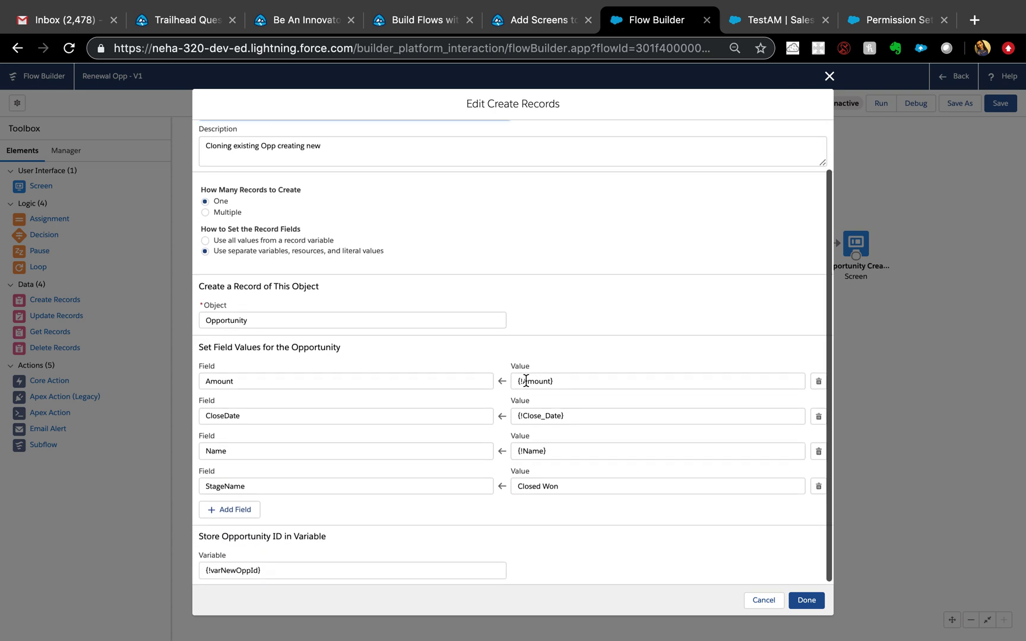
pyautogui.click(235, 509)
pyautogui.click(236, 521)
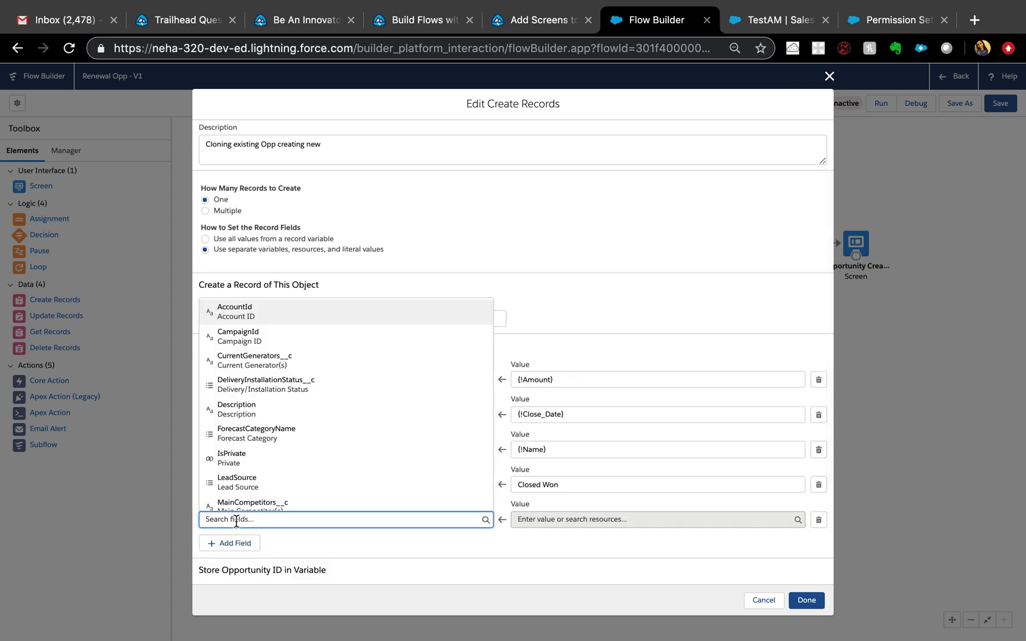
pyautogui.write('del')
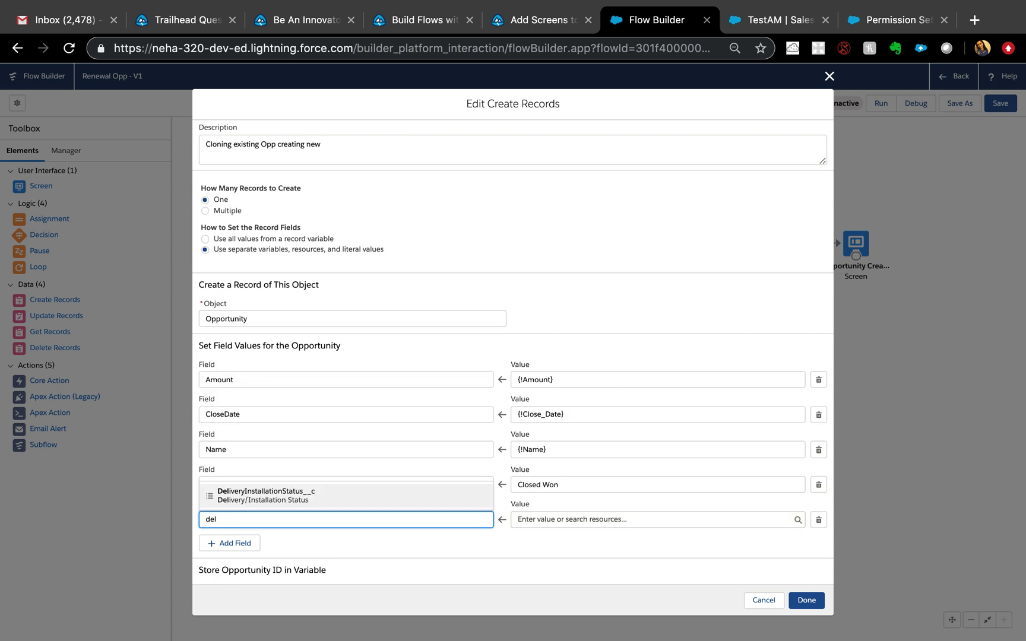
pyautogui.click(287, 489)
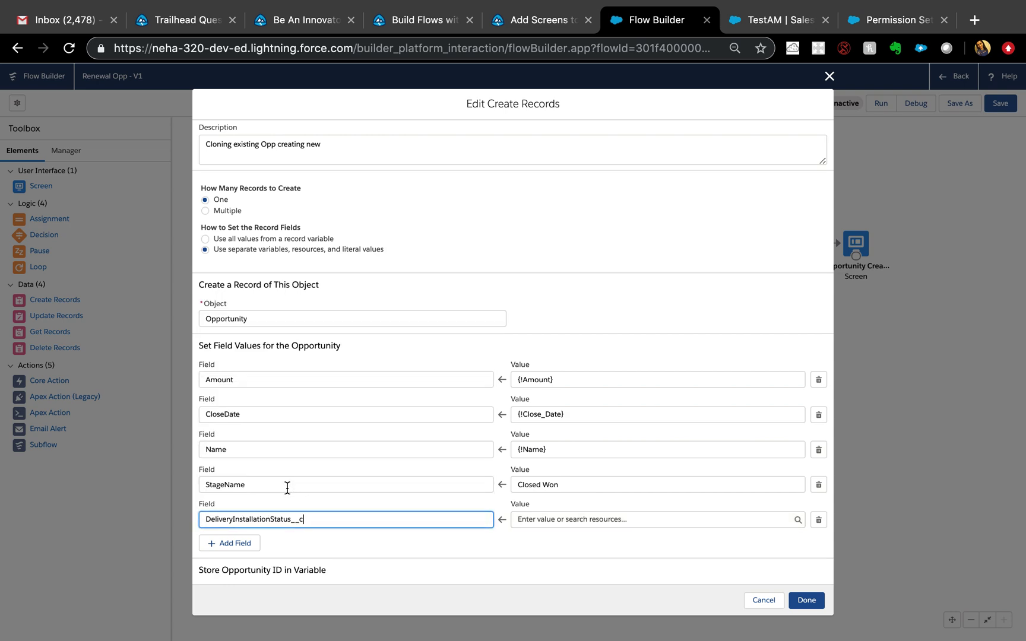
# Set the DeliveryInstallationStatus__c value to the screen component {!Delivery_Status} and finish editing the record element
pyautogui.click(581, 516)
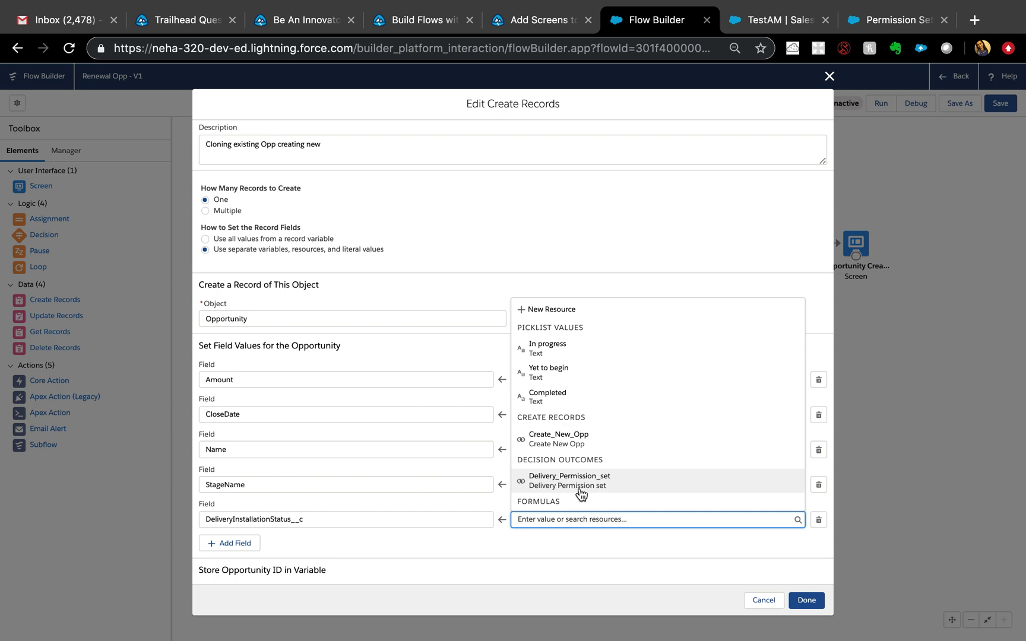
pyautogui.scroll(-1, 581, 492)
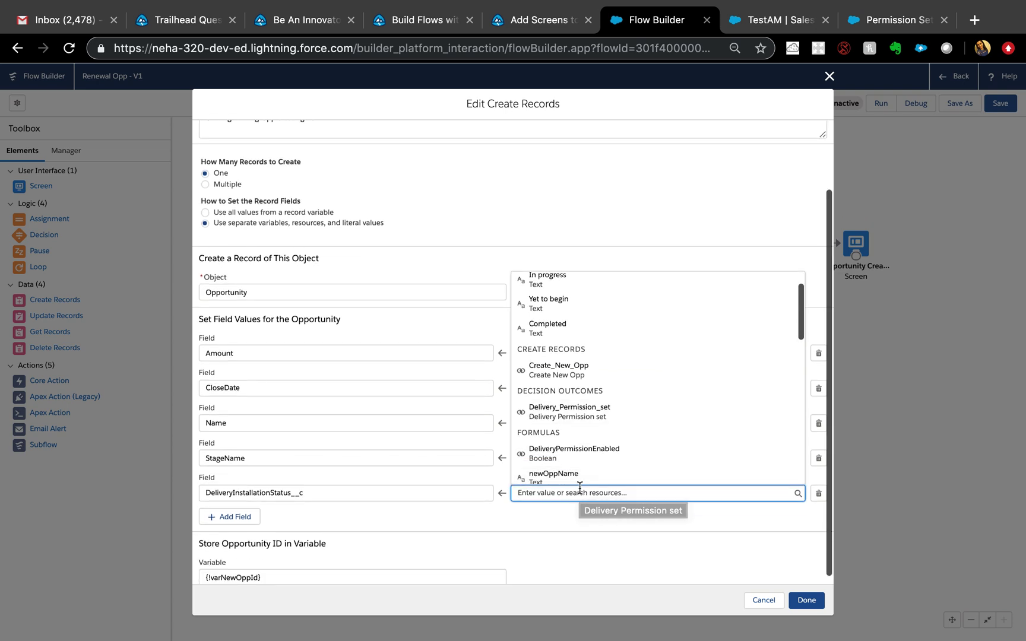
pyautogui.scroll(-3, 620, 417)
pyautogui.scroll(-5, 622, 418)
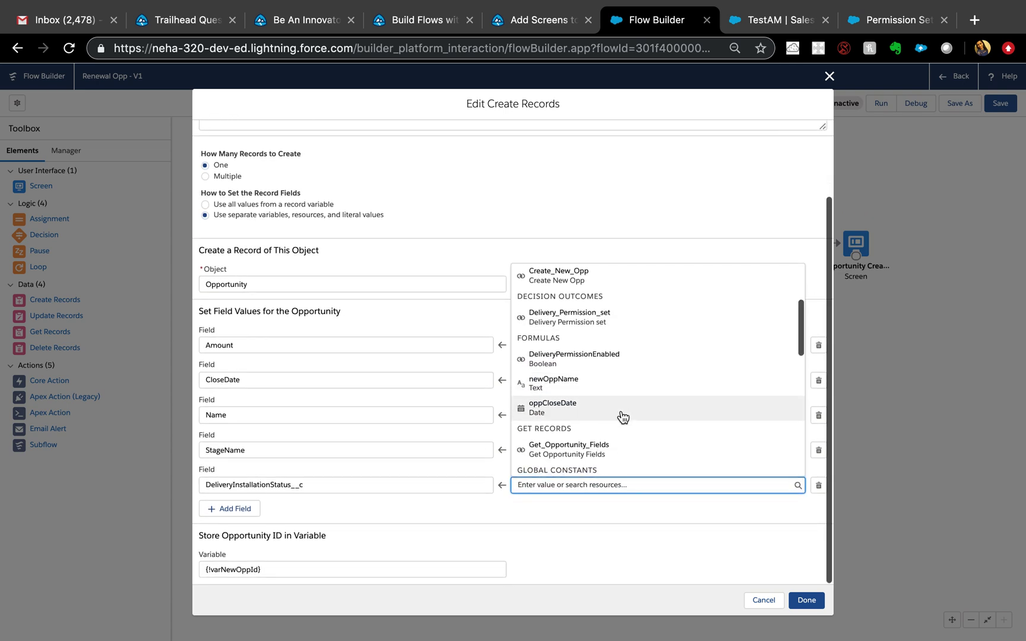
pyautogui.scroll(-5, 622, 417)
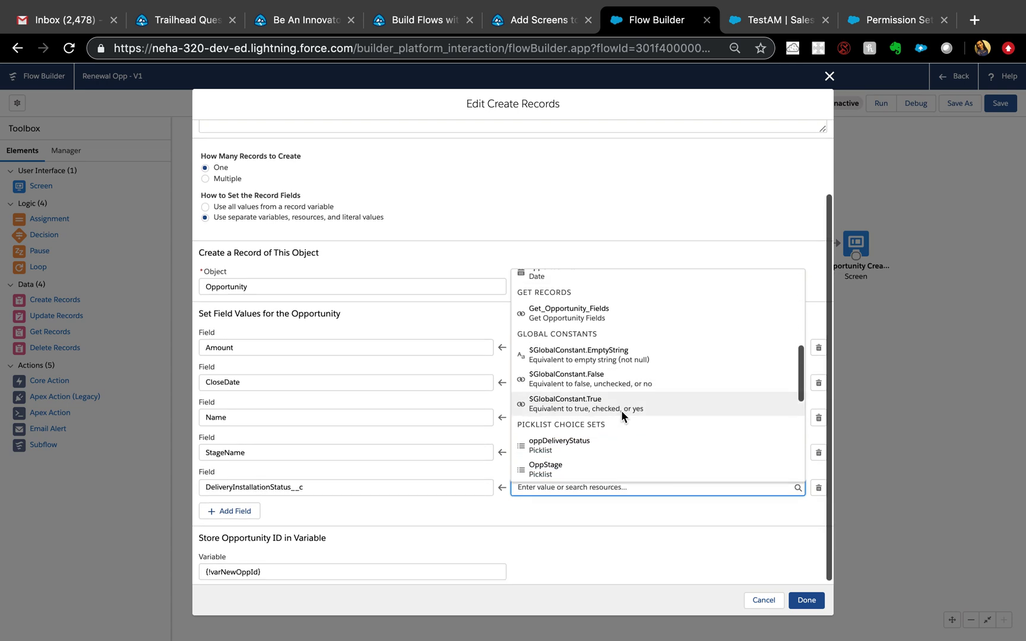
pyautogui.scroll(-3, 623, 418)
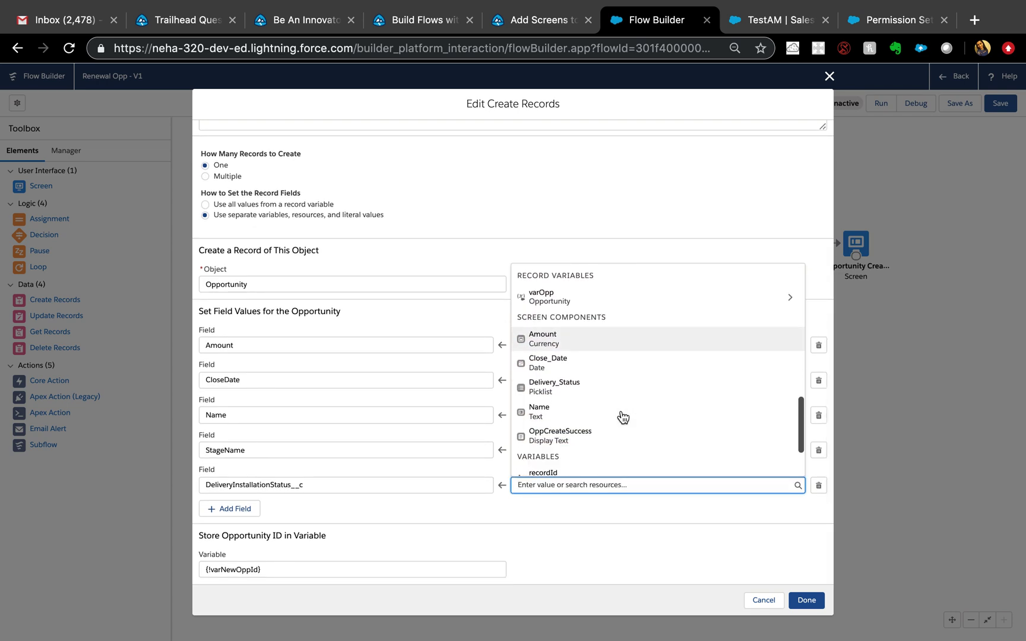
pyautogui.click(581, 392)
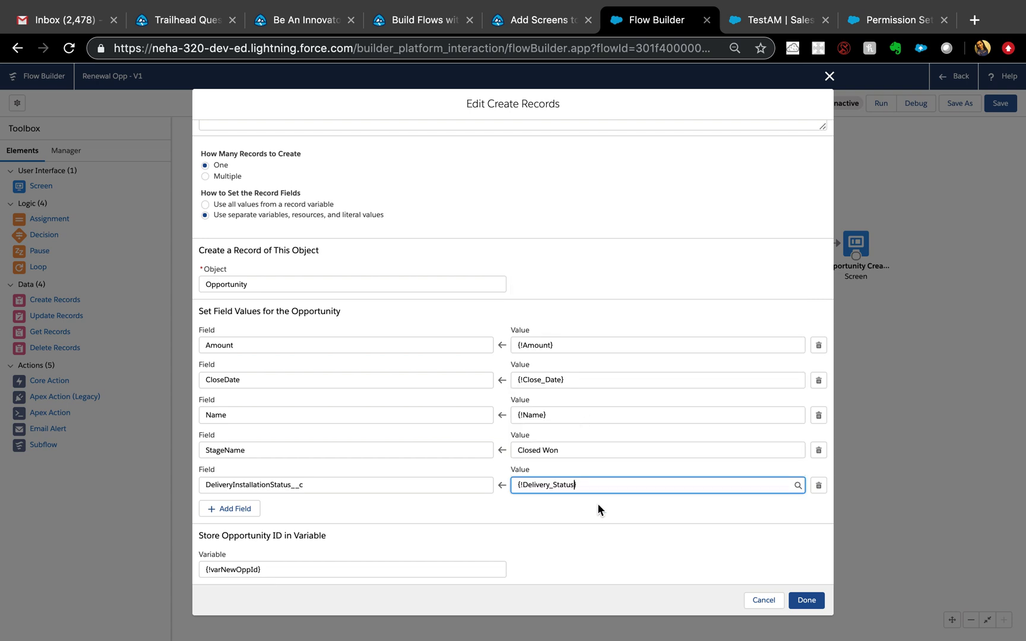
pyautogui.click(802, 601)
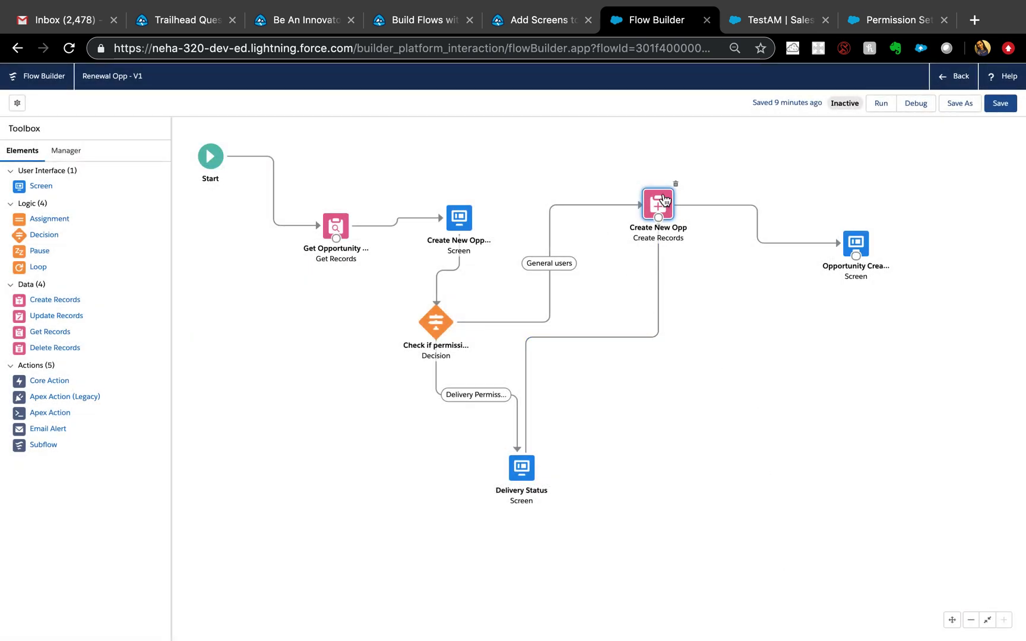
# Check the Opportunity Created screen's setup without changing it, then save the flow and dismiss the review notice
pyautogui.doubleClick(855, 245)
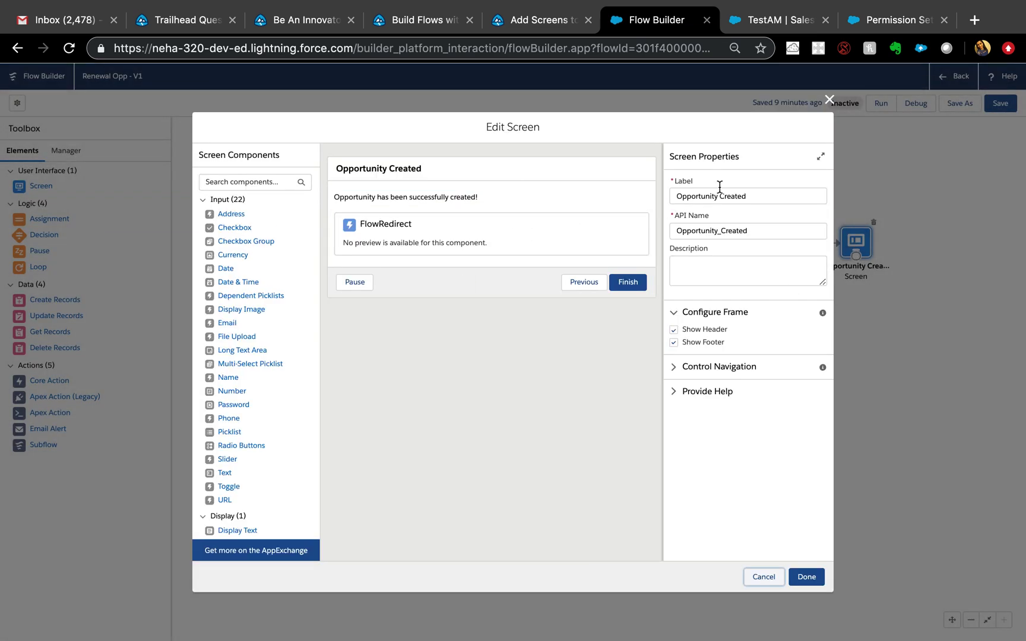
pyautogui.click(829, 101)
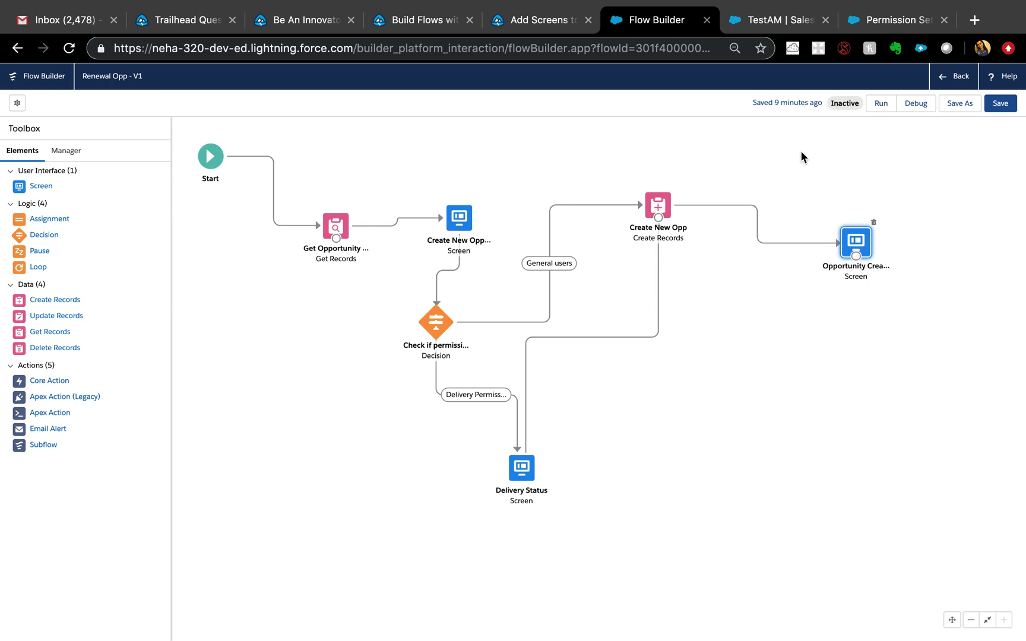
pyautogui.click(1000, 104)
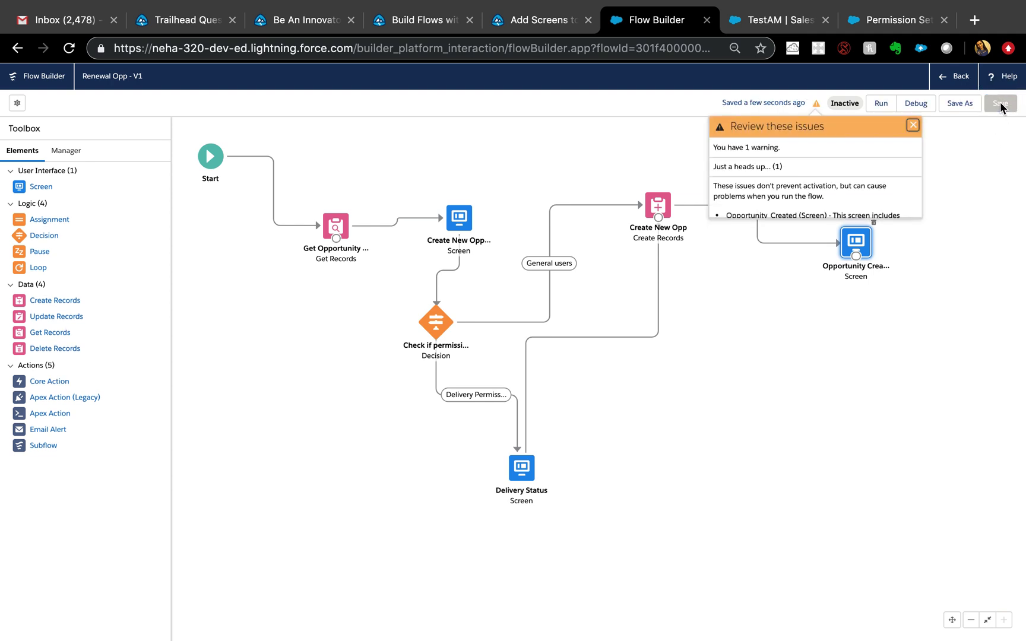
pyautogui.scroll(-1, 818, 186)
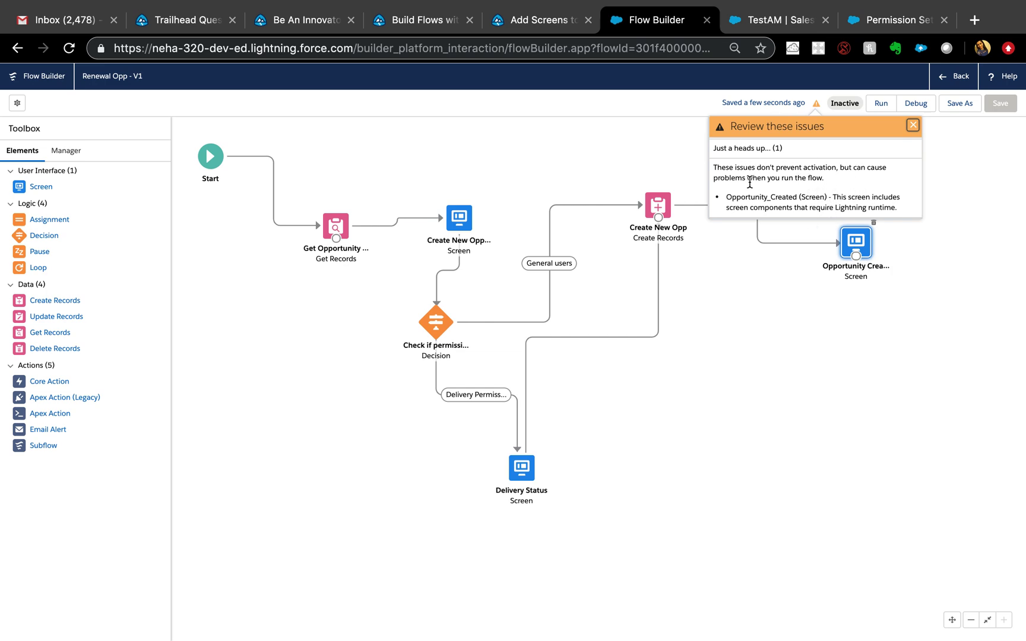
pyautogui.click(913, 125)
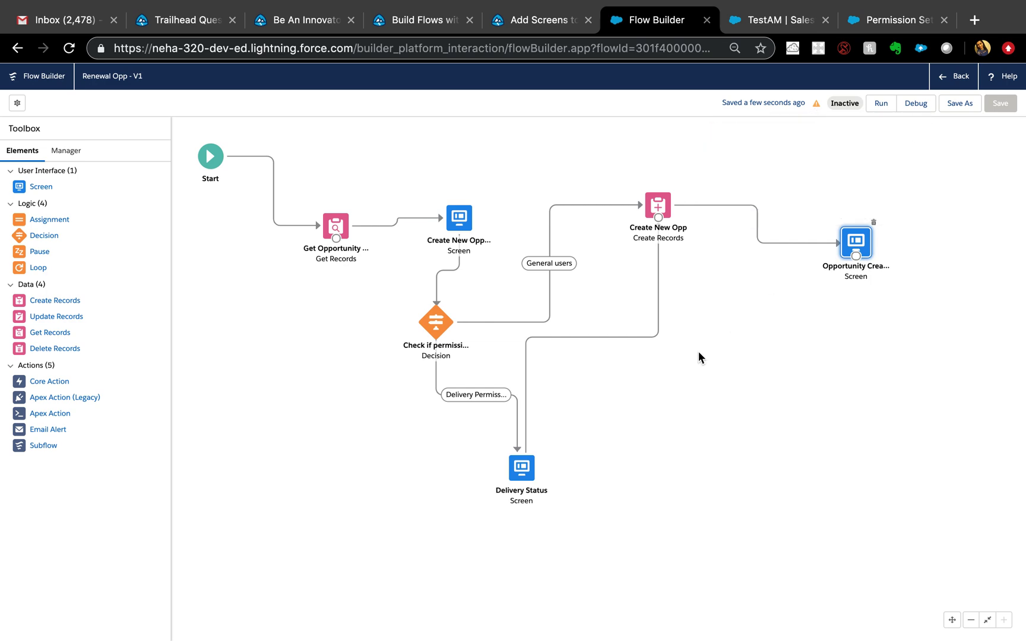
# Start a debug run of the flow with recordId set to the TestAM opportunity's ID copied from its record URL
pyautogui.click(915, 105)
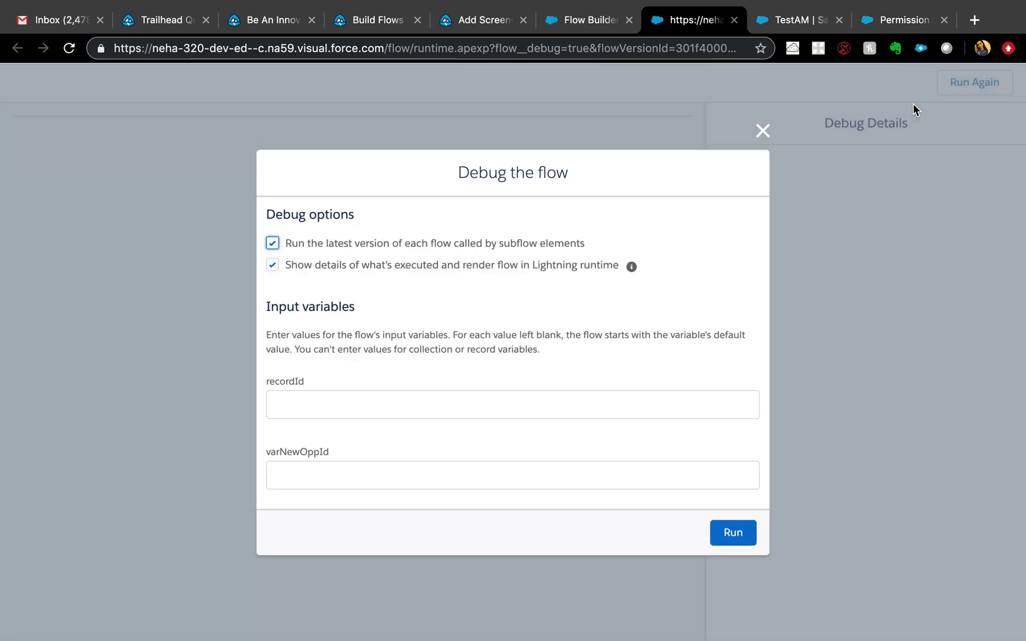
pyautogui.click(769, 21)
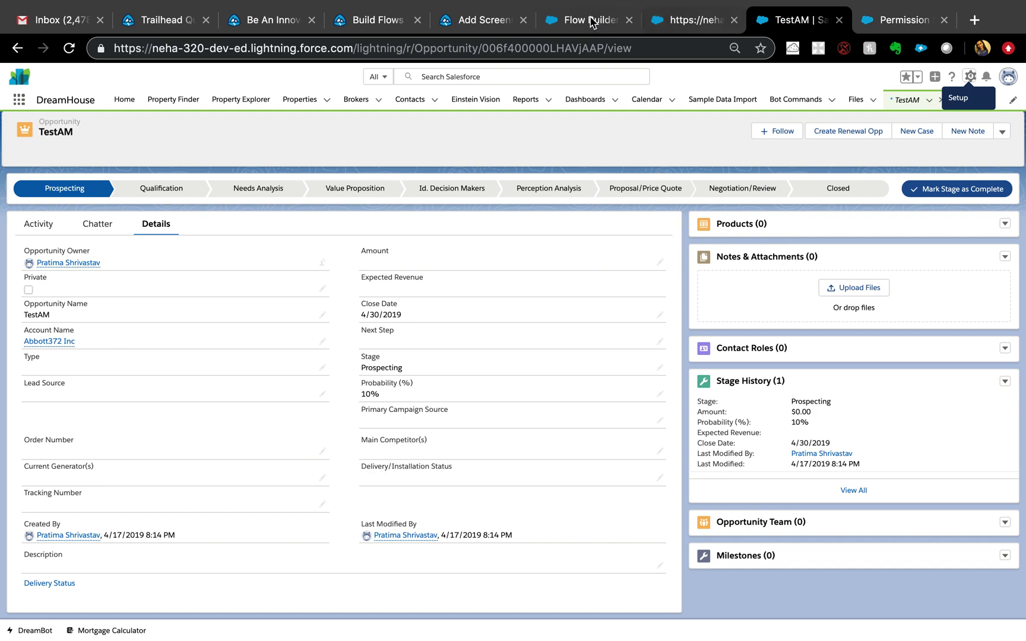
pyautogui.doubleClick(510, 48)
pyautogui.press('super+c')
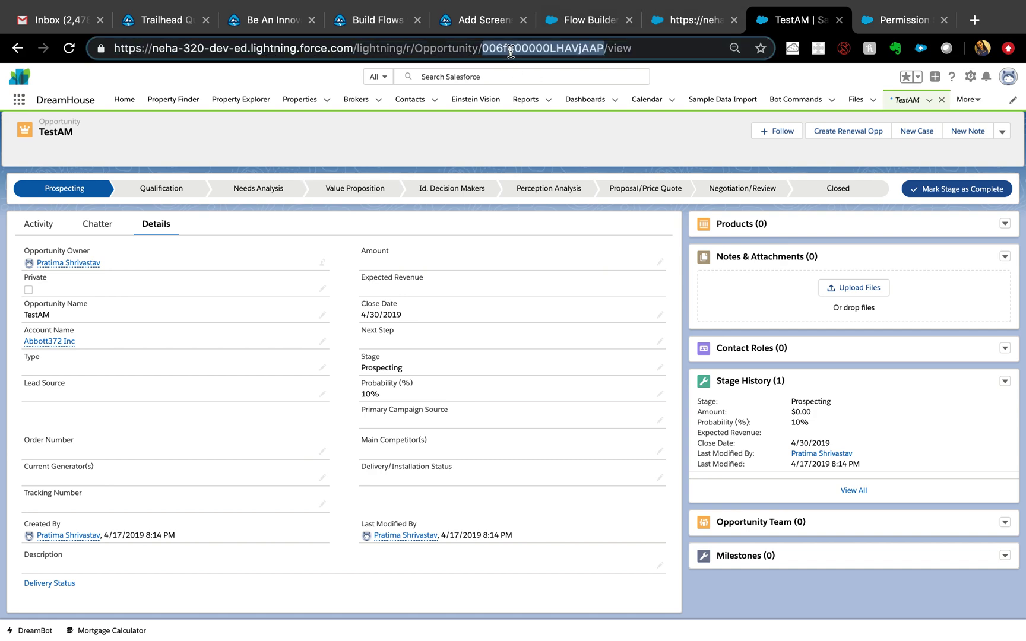
pyautogui.click(691, 19)
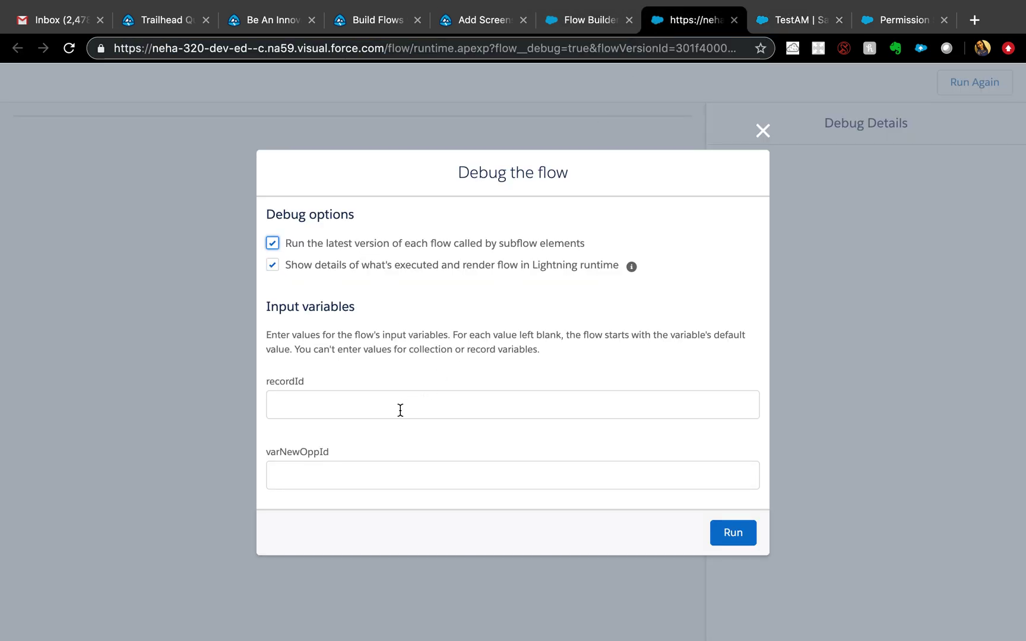
pyautogui.click(375, 410)
pyautogui.press('super+v')
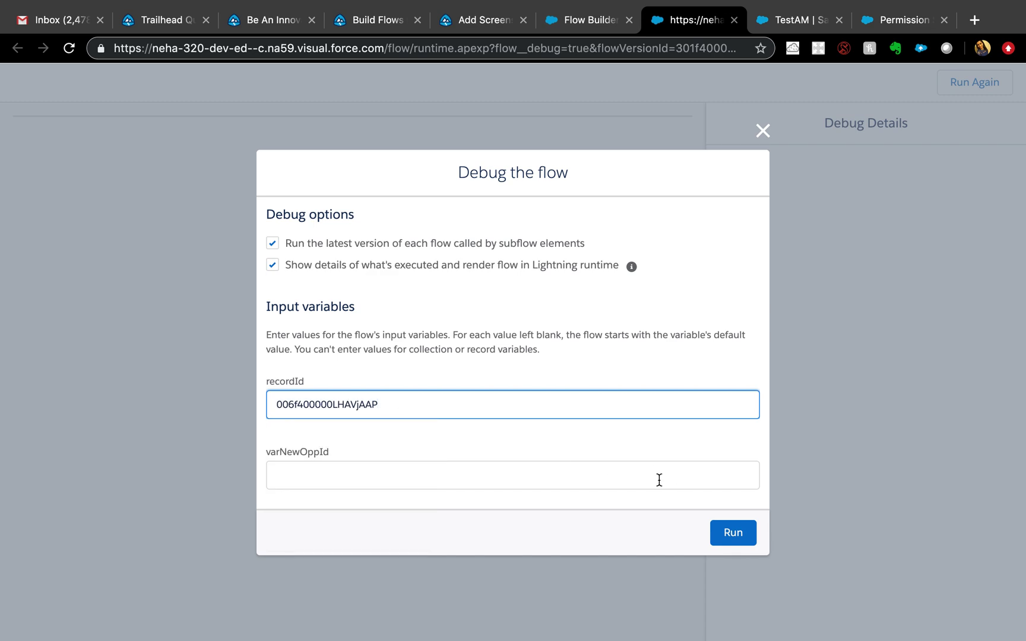
pyautogui.click(733, 532)
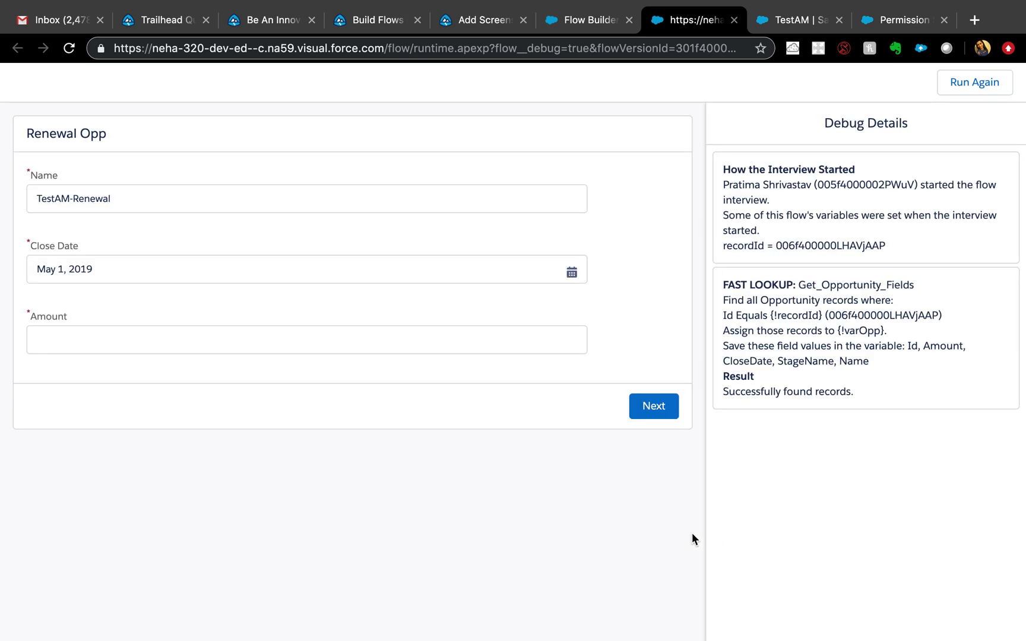
# Enter 455 as the renewal amount, advance to the Delivery Status screen and check its status options, keeping In progress
pyautogui.click(314, 339)
pyautogui.write('455')
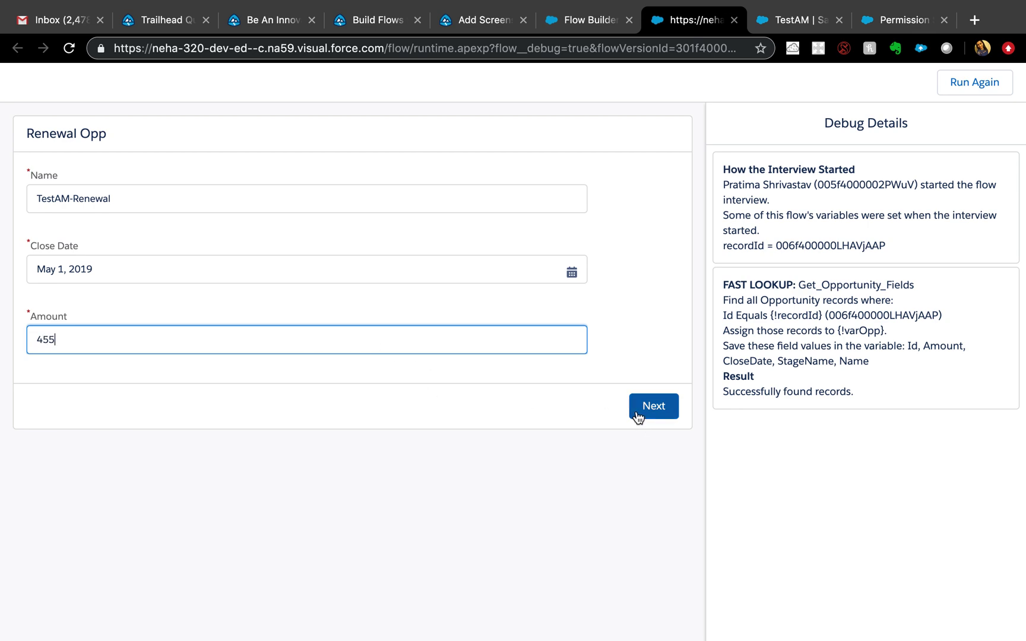
pyautogui.click(637, 415)
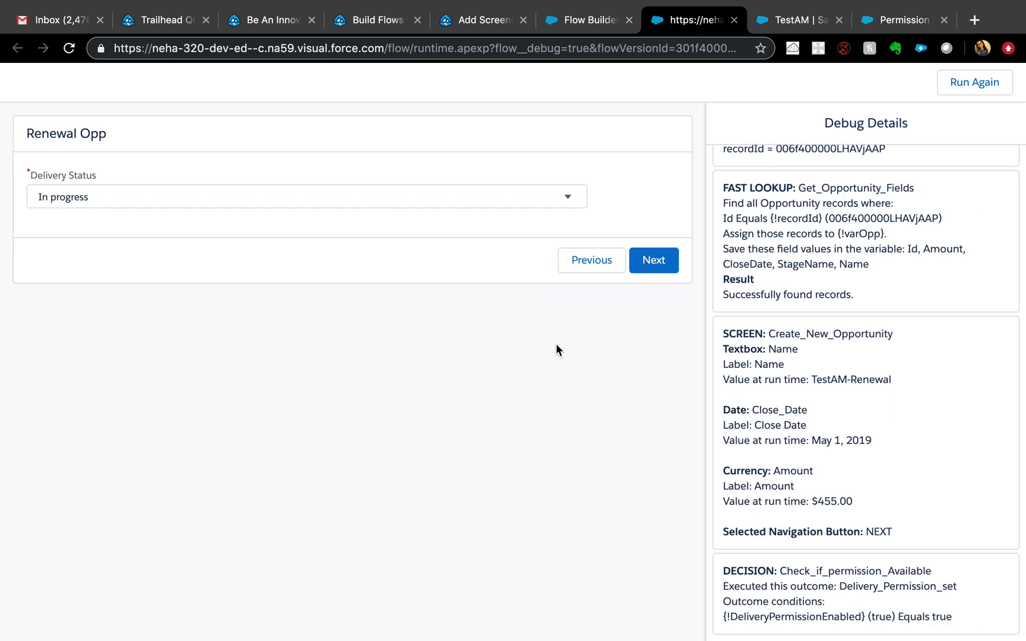
pyautogui.click(500, 205)
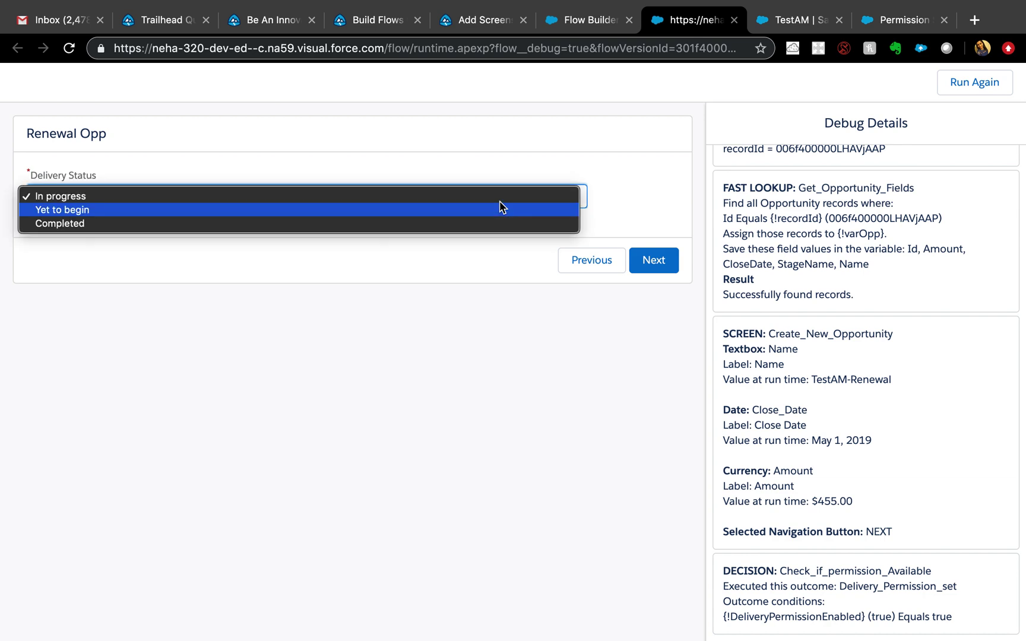
pyautogui.click(669, 170)
# Remove the Delivery/OInstallion permission set from the debugging user's enabled permission sets in Setup and save the assignments
pyautogui.click(903, 24)
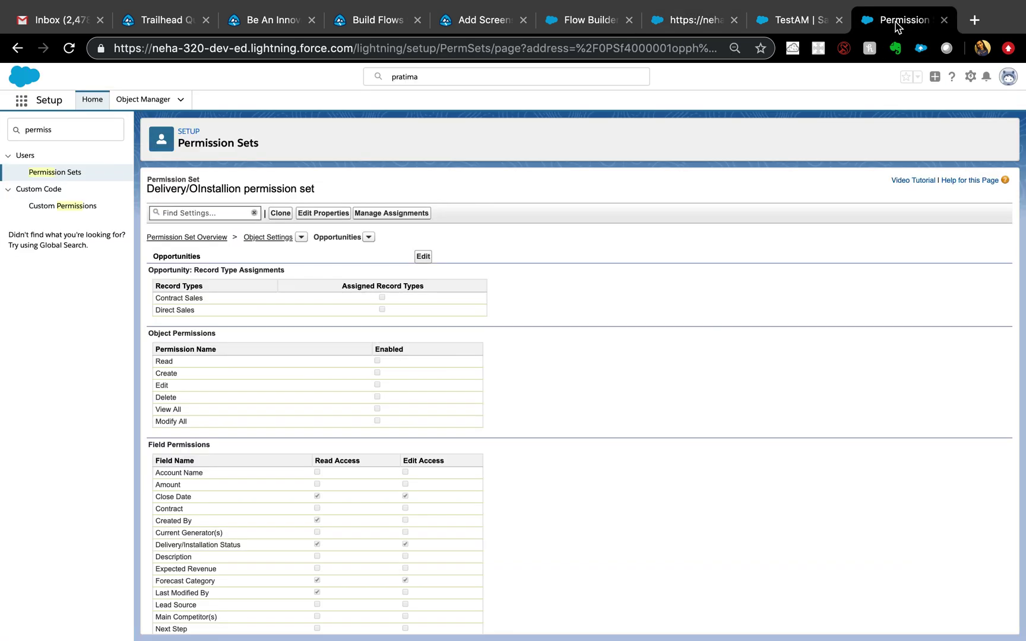
pyautogui.click(467, 76)
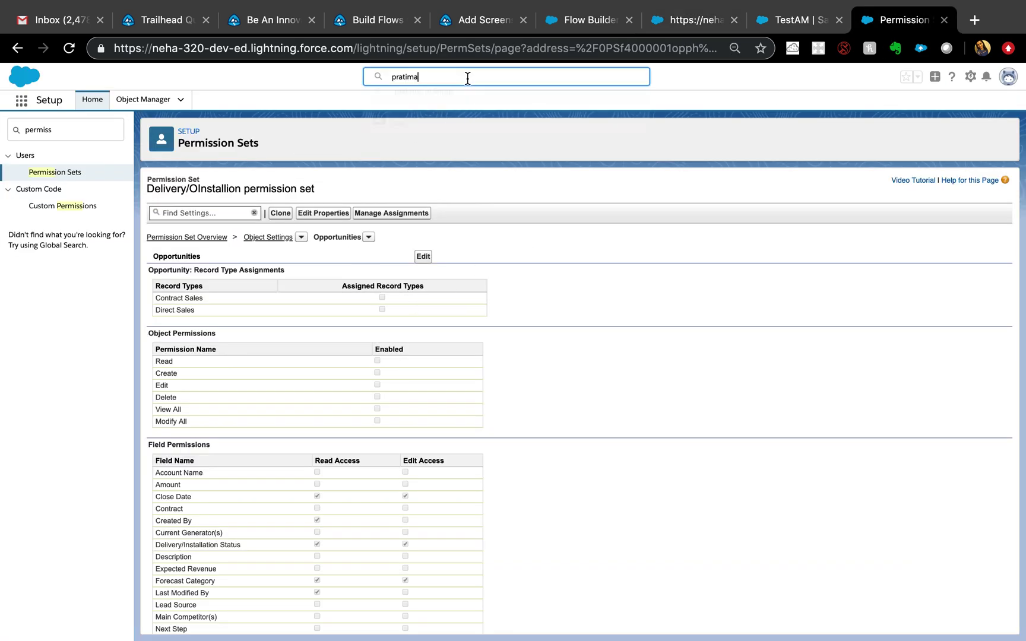
pyautogui.click(415, 135)
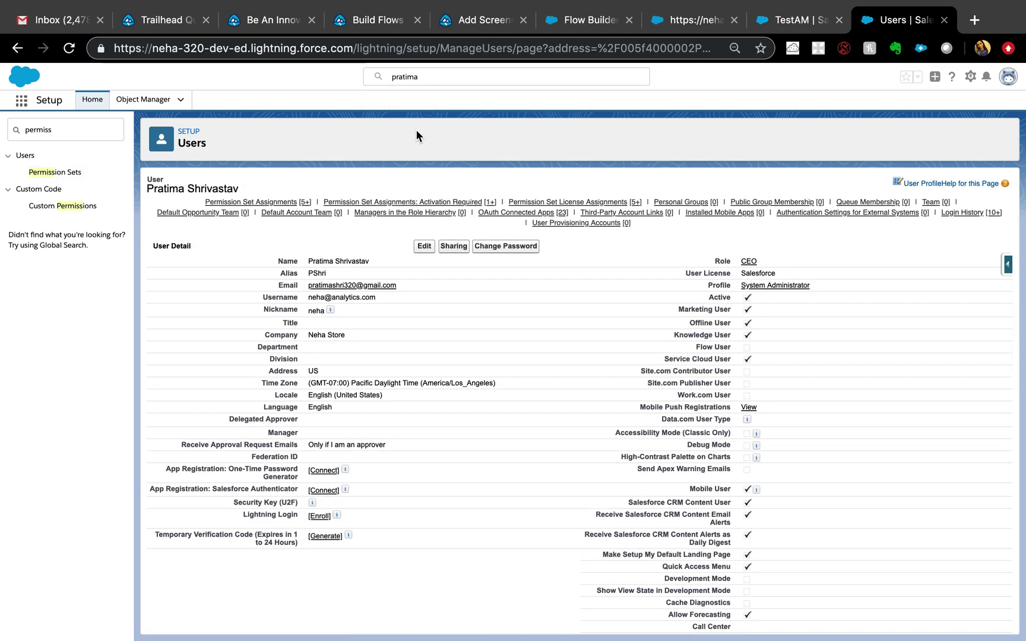
pyautogui.moveTo(299, 206)
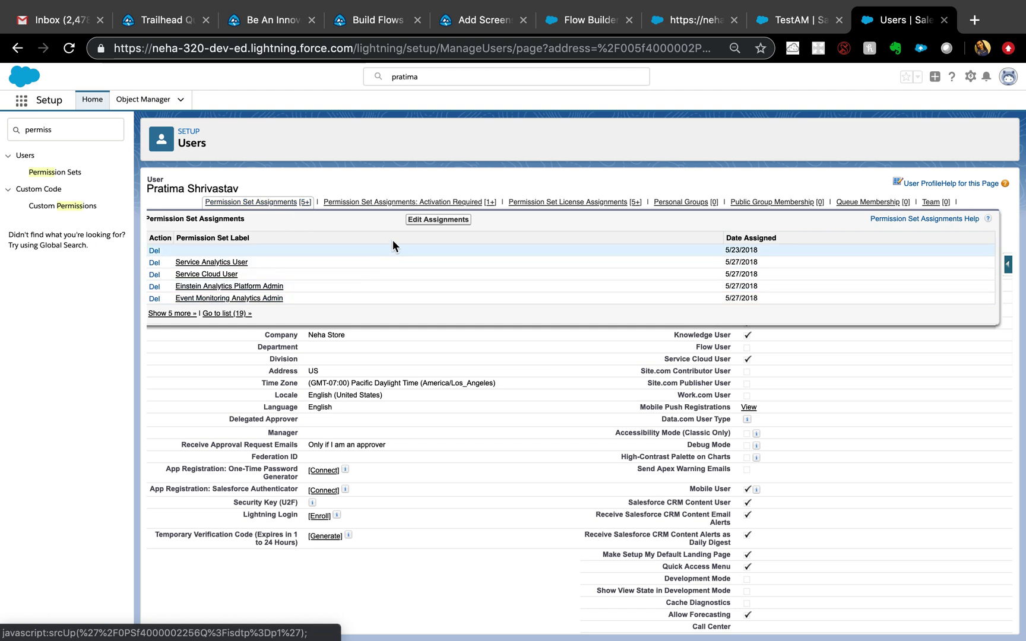
pyautogui.click(414, 221)
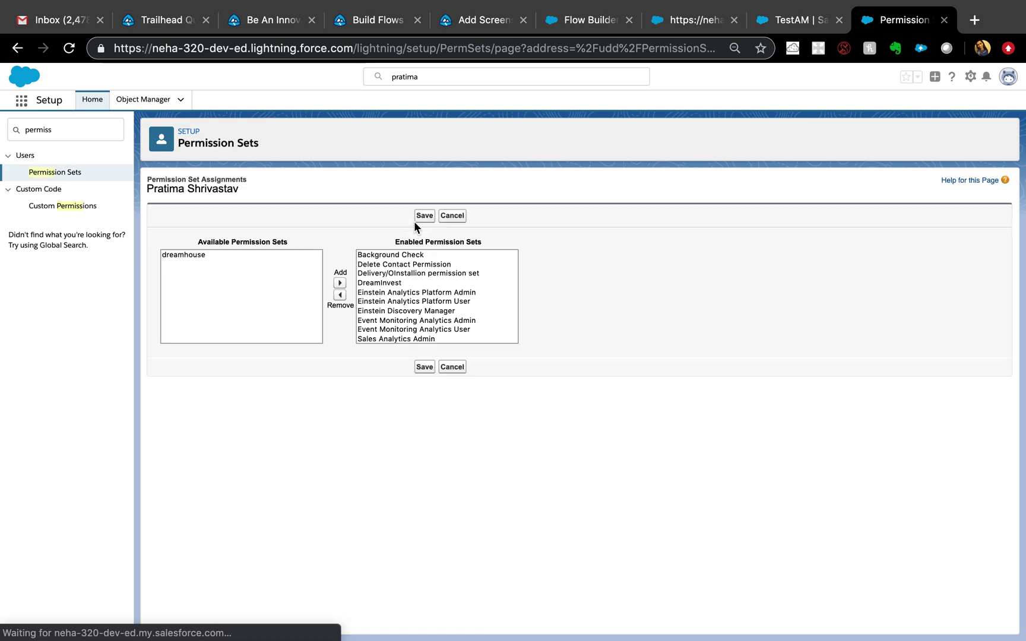
pyautogui.click(392, 274)
pyautogui.click(339, 295)
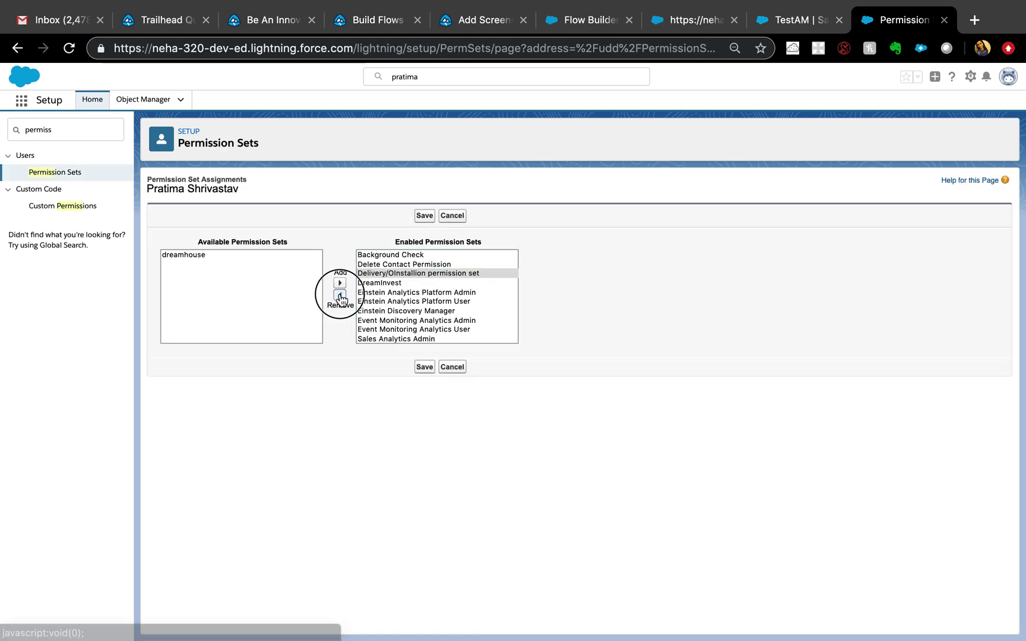
pyautogui.click(424, 216)
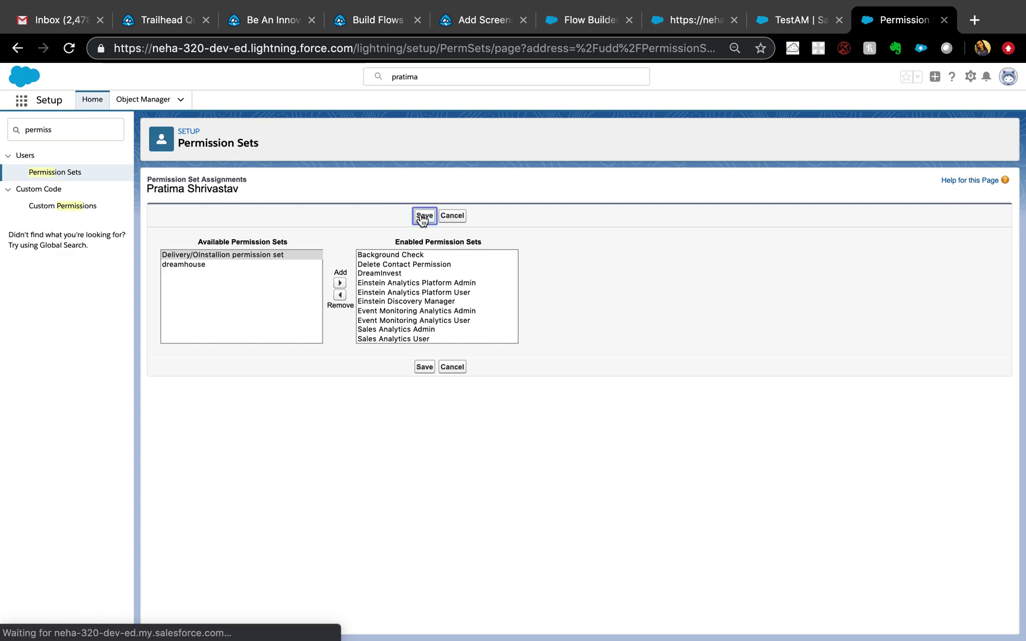
# Close the old debug run and start a new one from Flow Builder with recordId 006f400000LHAVjAAP
pyautogui.click(665, 28)
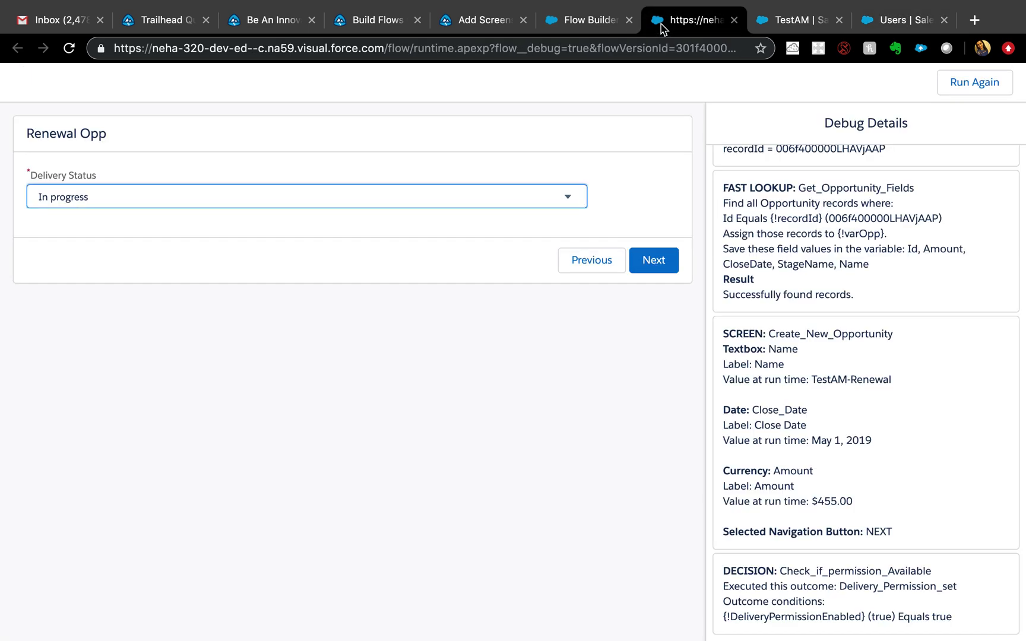
pyautogui.click(736, 20)
pyautogui.click(601, 21)
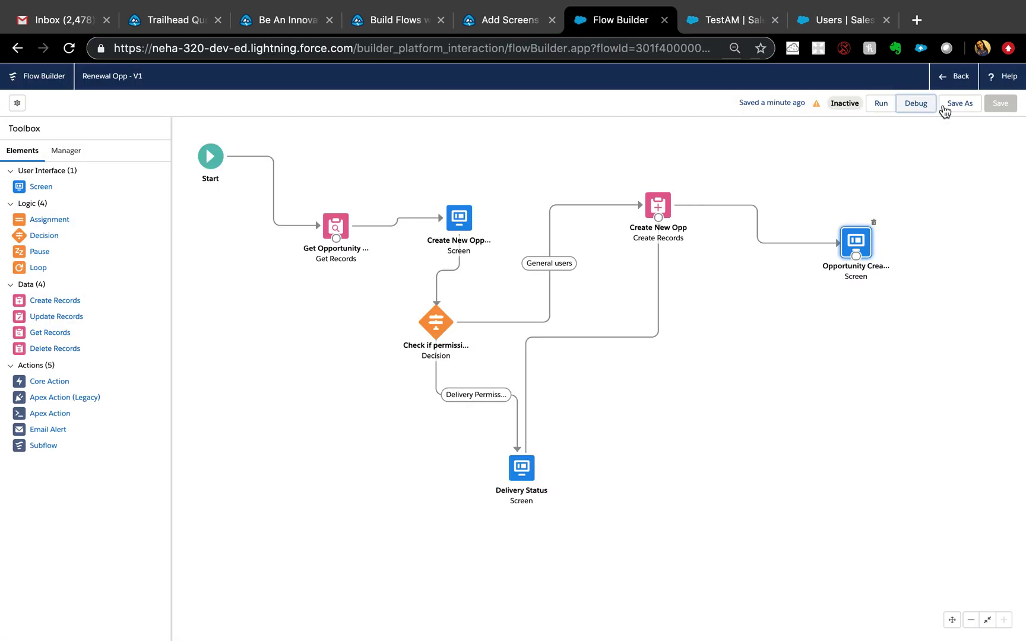
pyautogui.click(915, 107)
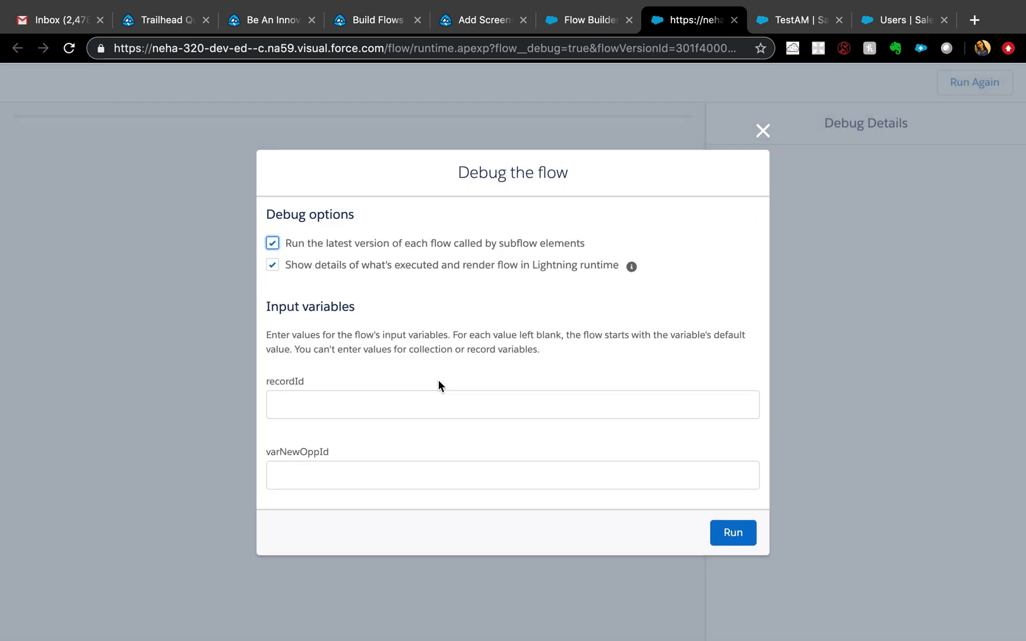
pyautogui.click(423, 411)
pyautogui.press('Down')
pyautogui.press('Down')
pyautogui.press('Return')
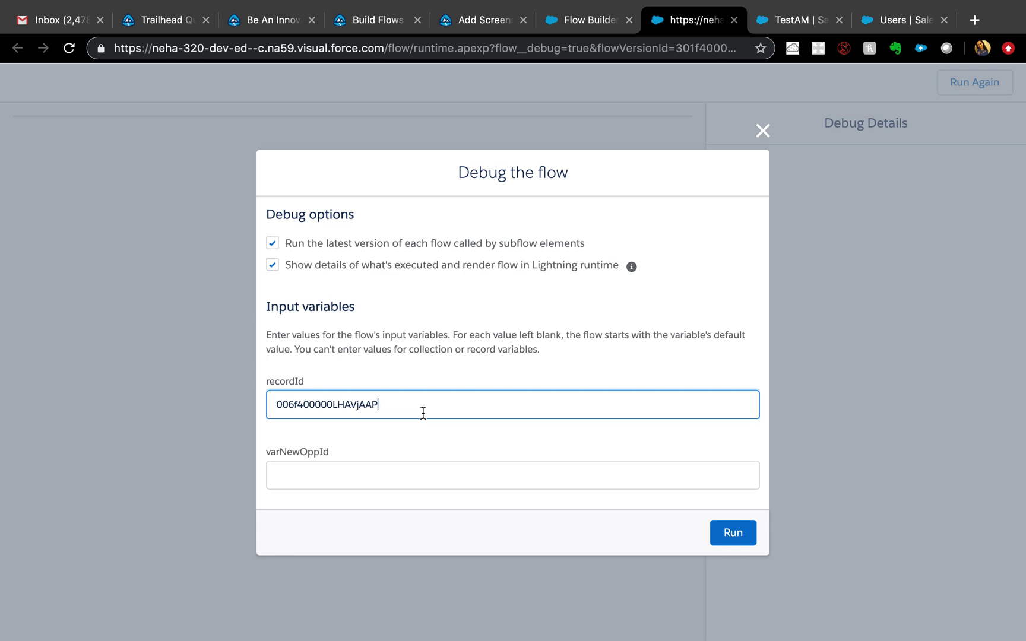
pyautogui.click(731, 532)
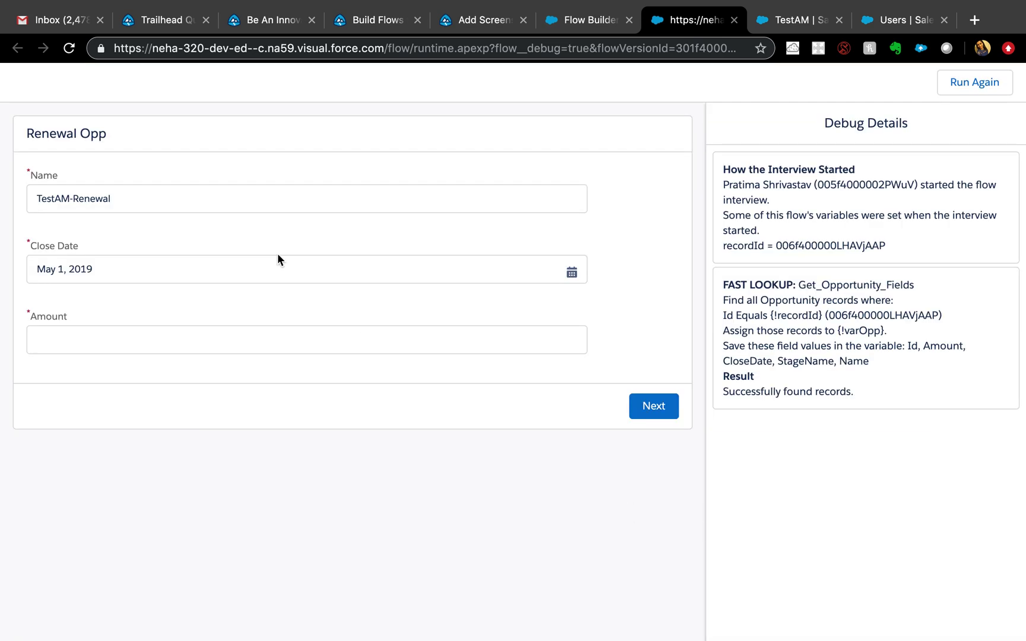
# Enter 455 as the renewal amount in the new debug run and advance past the opportunity details screen
pyautogui.click(190, 339)
pyautogui.write('455')
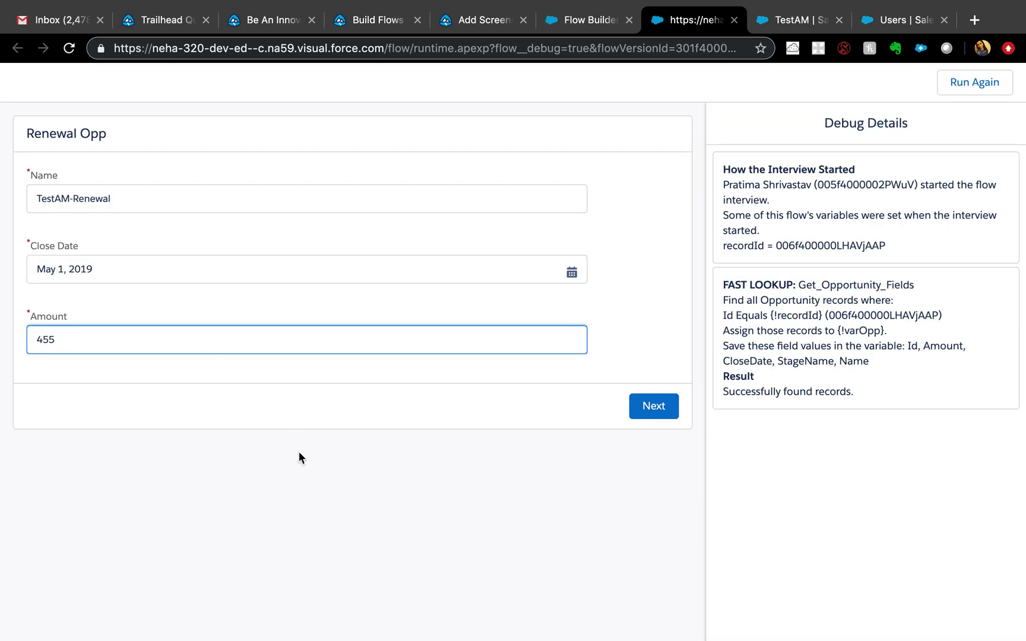
pyautogui.click(654, 408)
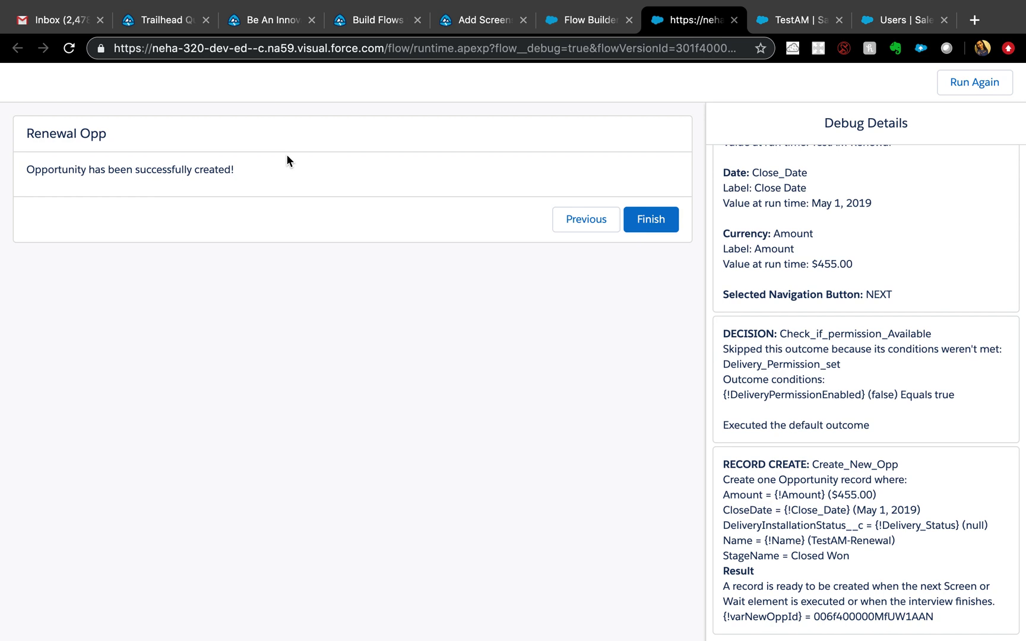
# Compare the flow's General users path on the canvas with the debug details, and return to the TestAM opportunity record
pyautogui.click(563, 32)
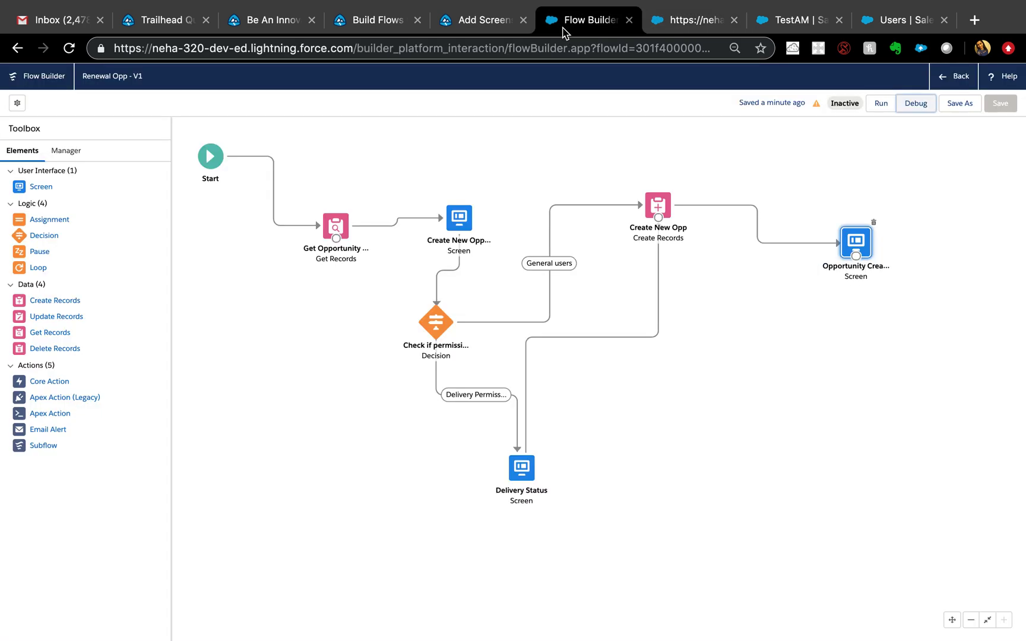
pyautogui.click(706, 23)
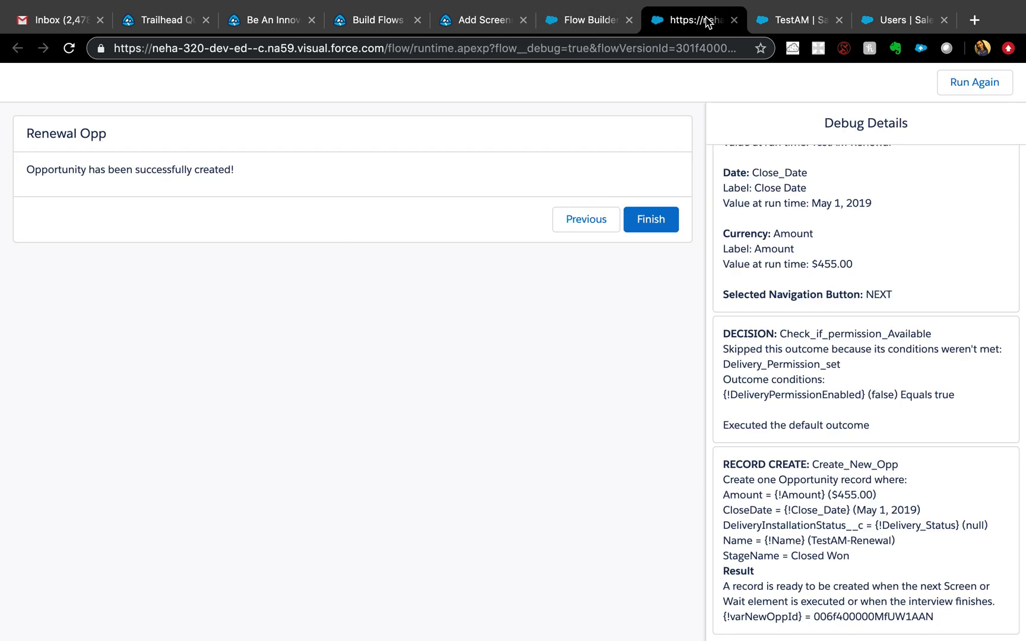
pyautogui.click(799, 25)
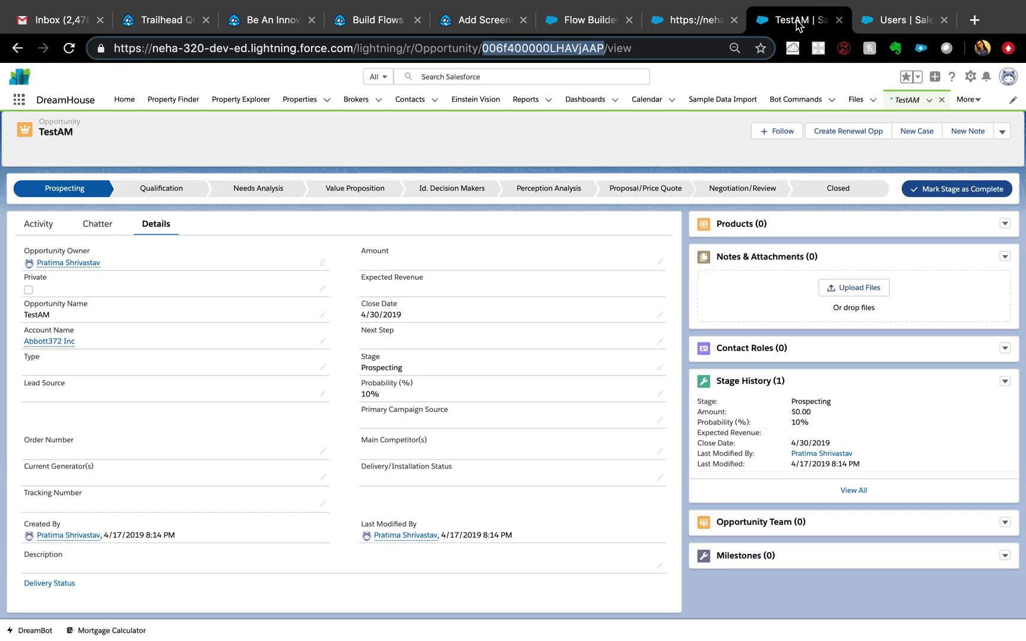